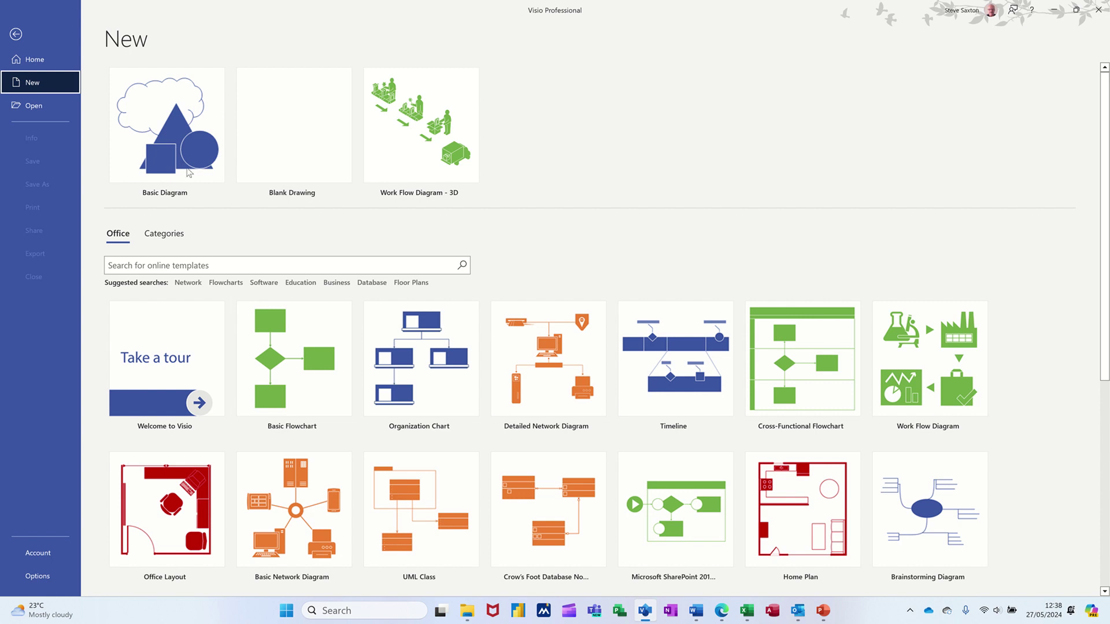
# - Create a Basic Diagram with one 40 mm square, close Shape Data, and move it upper-left
pyautogui.click(179, 159)
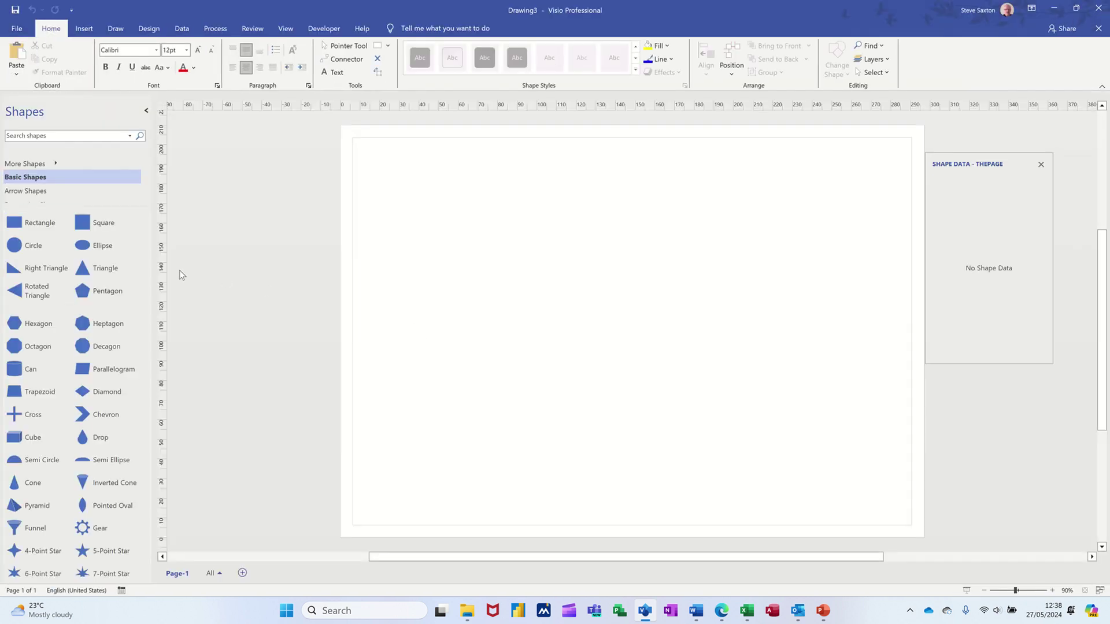
pyautogui.moveTo(119, 230); pyautogui.dragTo(515, 221)
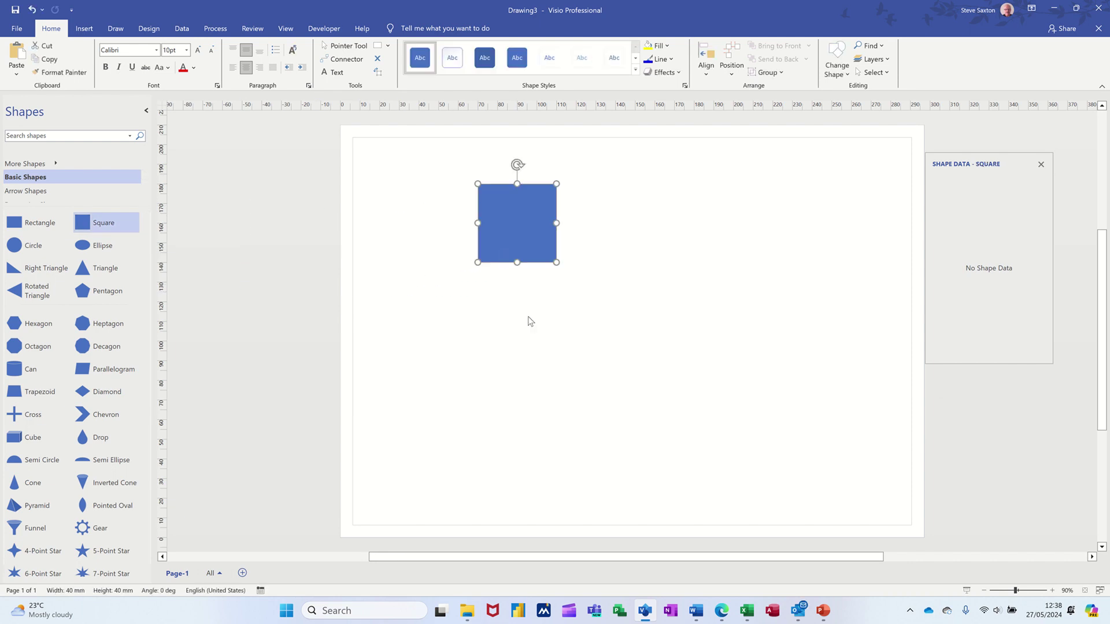
pyautogui.click(1042, 166)
pyautogui.moveTo(508, 223); pyautogui.dragTo(445, 212)
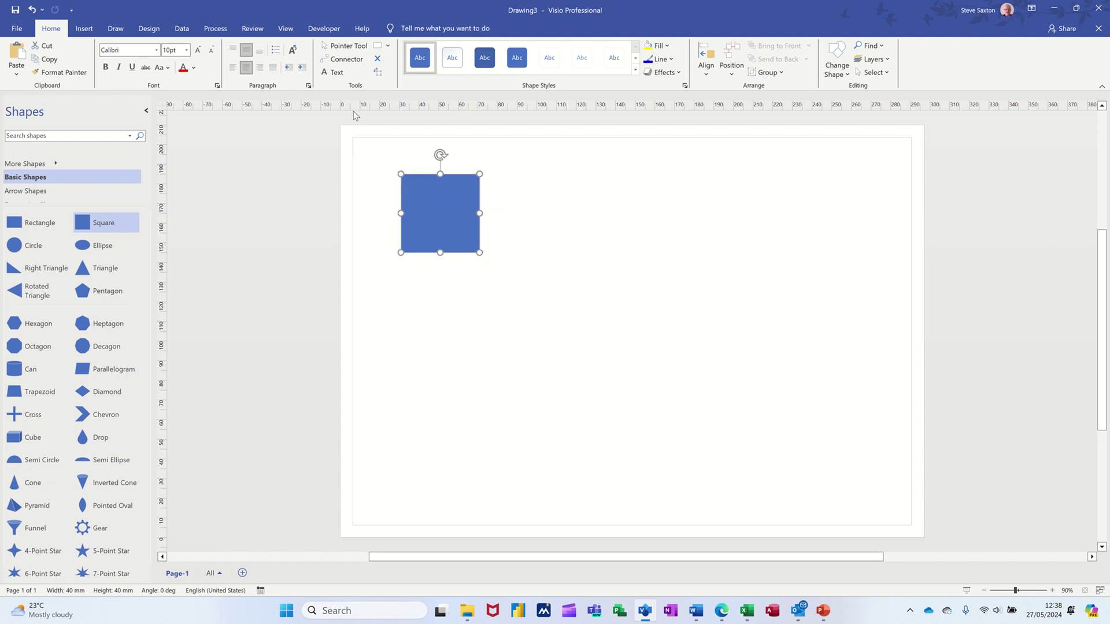
# - Turn the Shape Data window back on and bring up Define Shape Data for the square
pyautogui.click(180, 29)
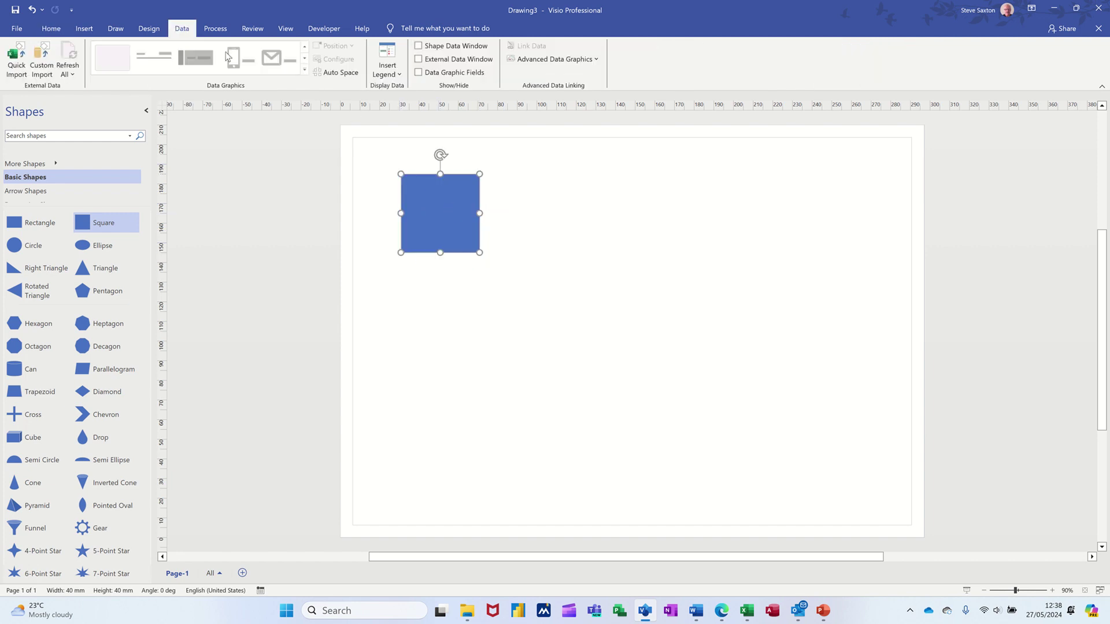
pyautogui.click(420, 46)
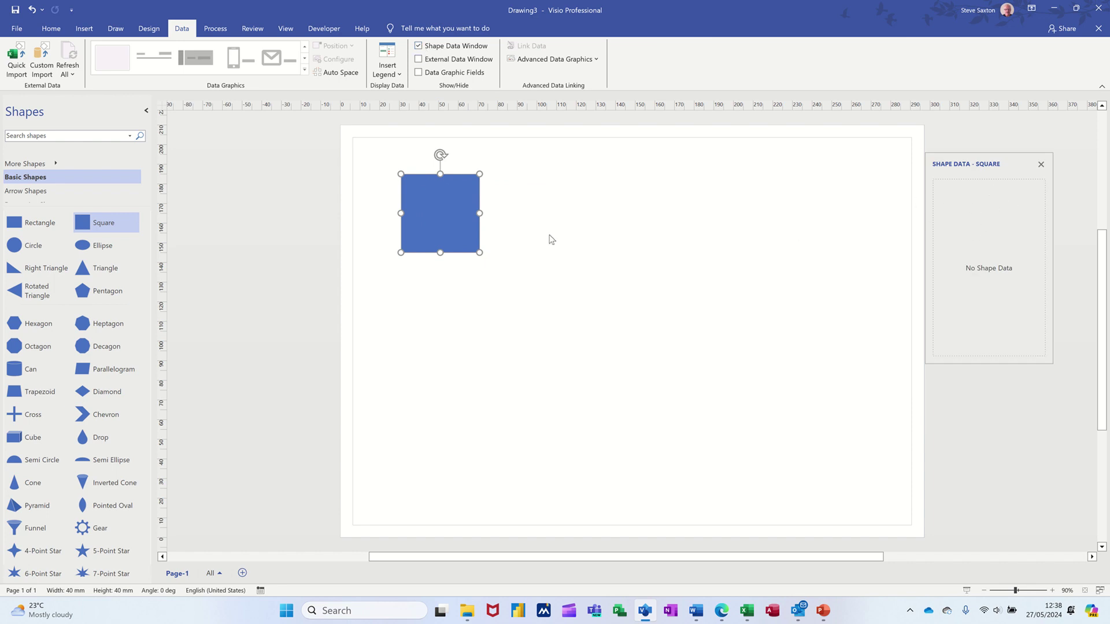
pyautogui.rightClick(445, 208)
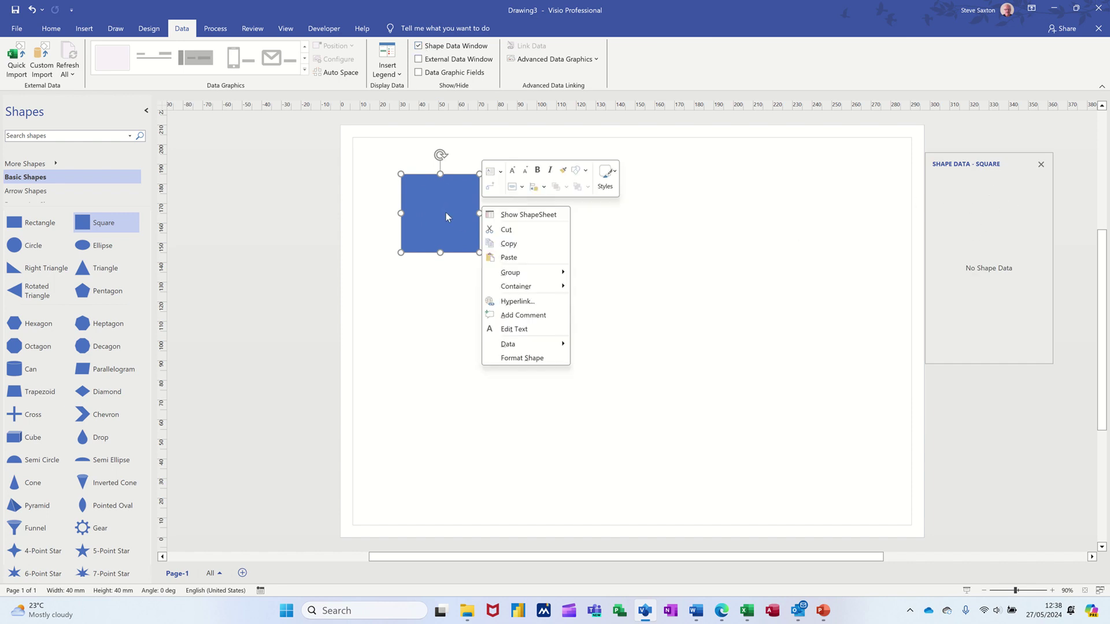
pyautogui.moveTo(519, 347)
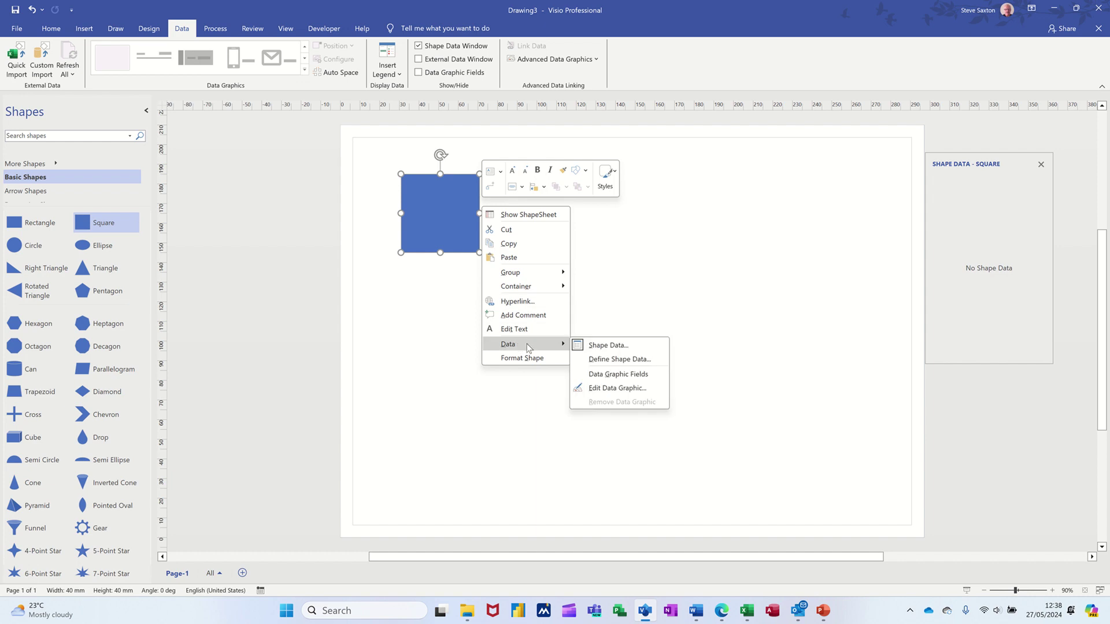
pyautogui.click(614, 359)
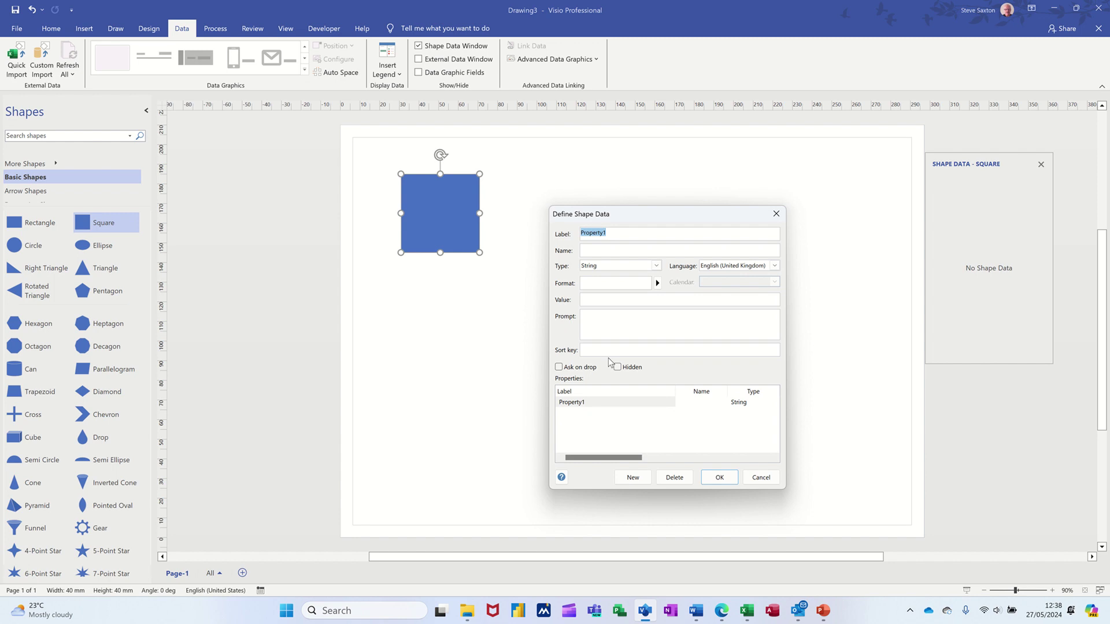
# - Define an Amount field of type Currency, value 0, in the £ 2.75 pound format
pyautogui.write('Amount')
pyautogui.click(656, 266)
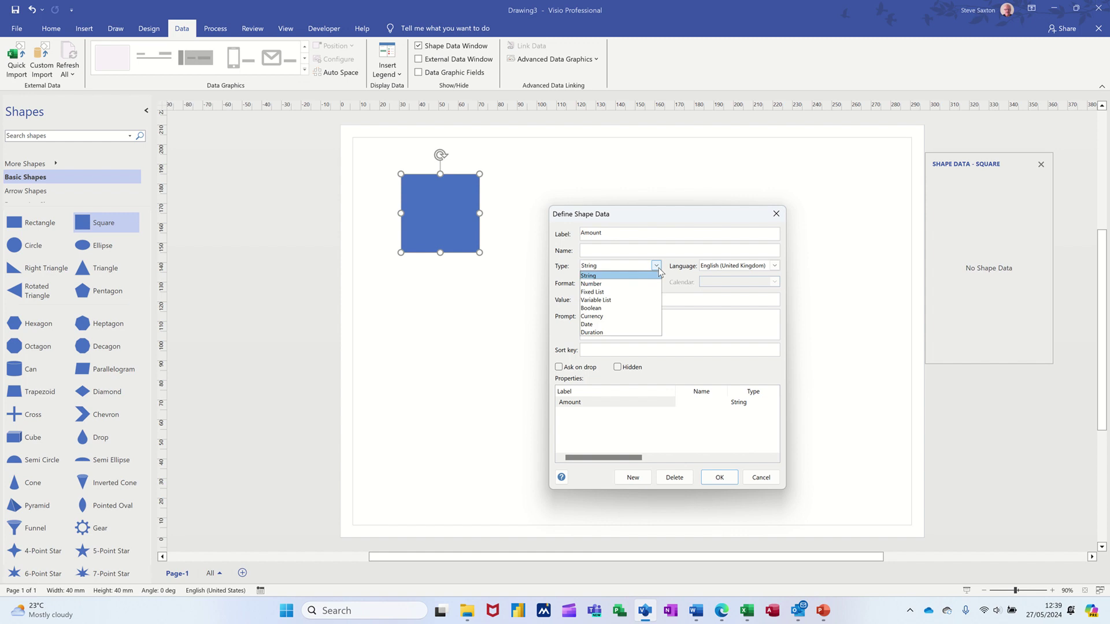
pyautogui.click(610, 316)
pyautogui.click(614, 300)
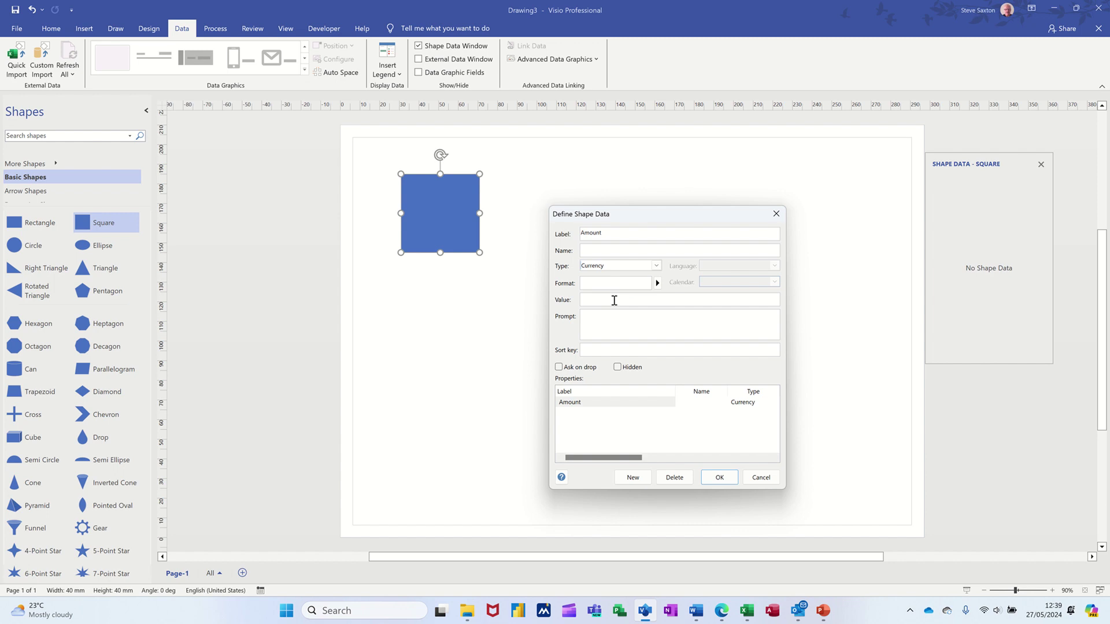
pyautogui.click(658, 283)
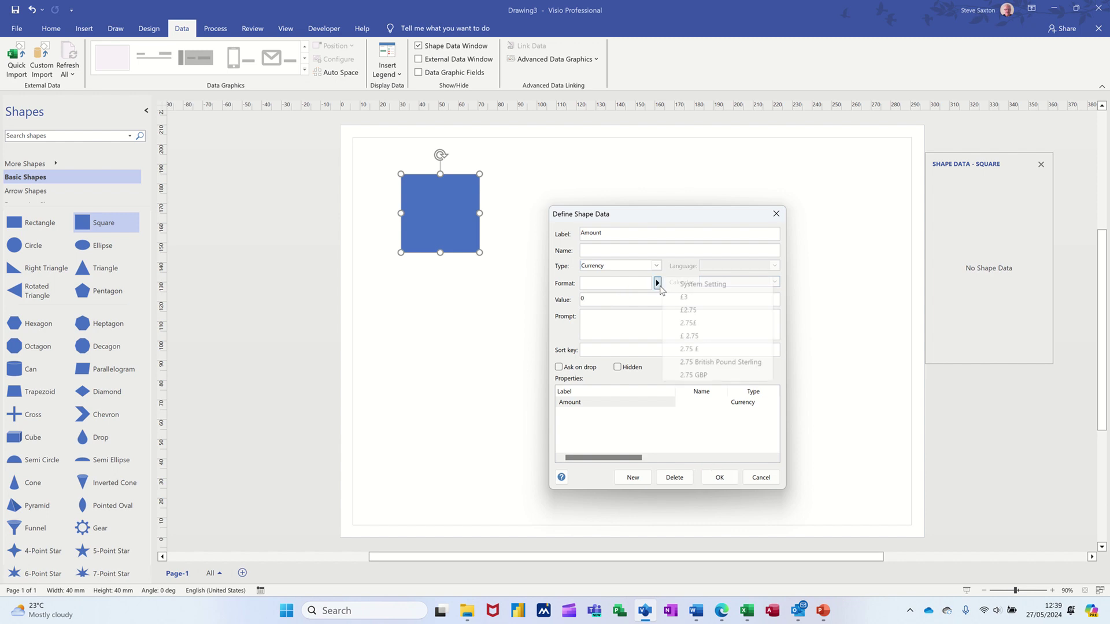
pyautogui.click(685, 335)
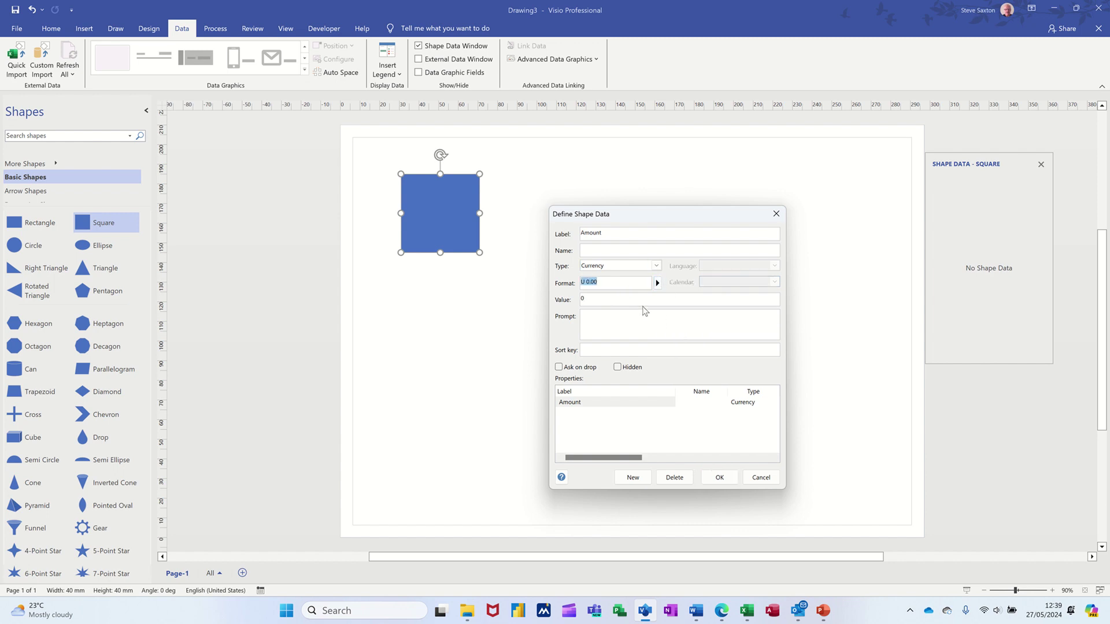
pyautogui.click(718, 478)
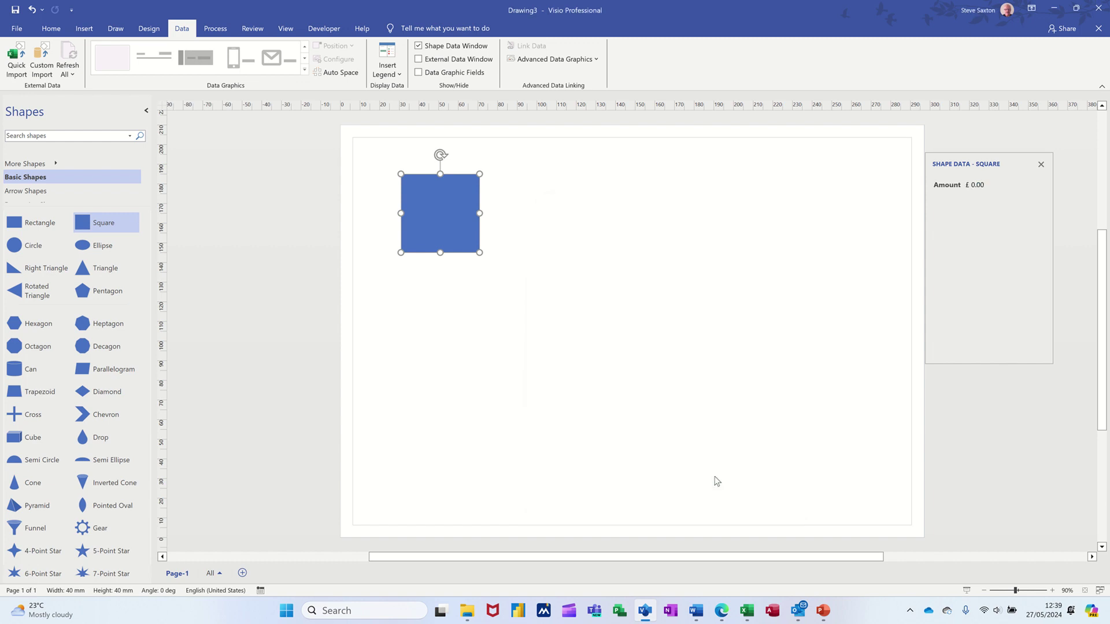
# - Enter 200 as the square's Amount value, shown as £200.00
pyautogui.click(979, 186)
pyautogui.write('2')
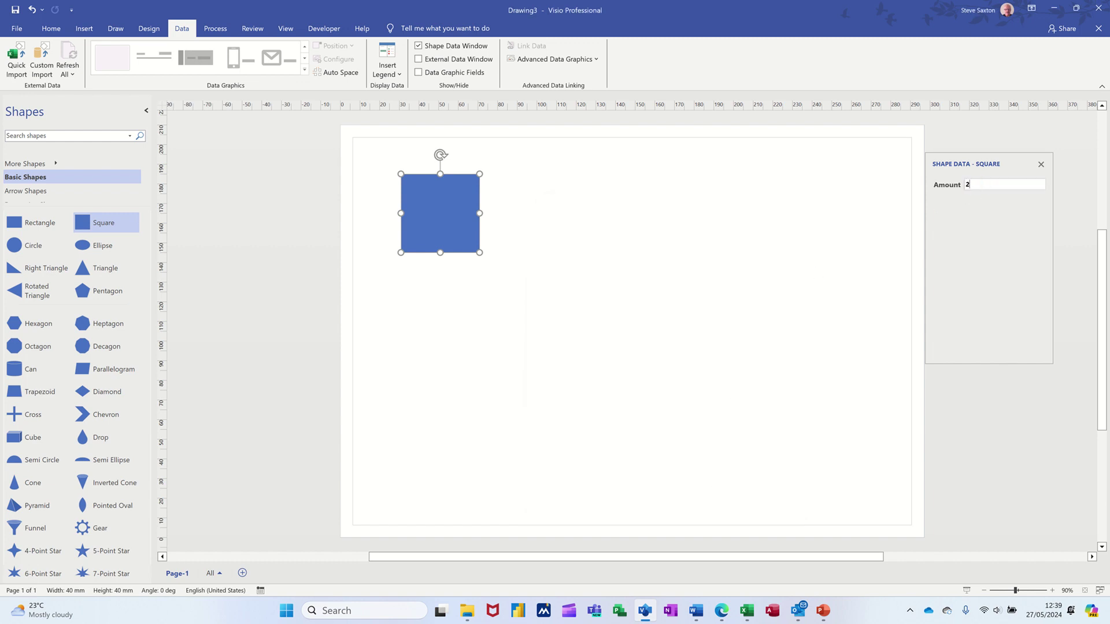
pyautogui.write('00')
pyautogui.press('Return')
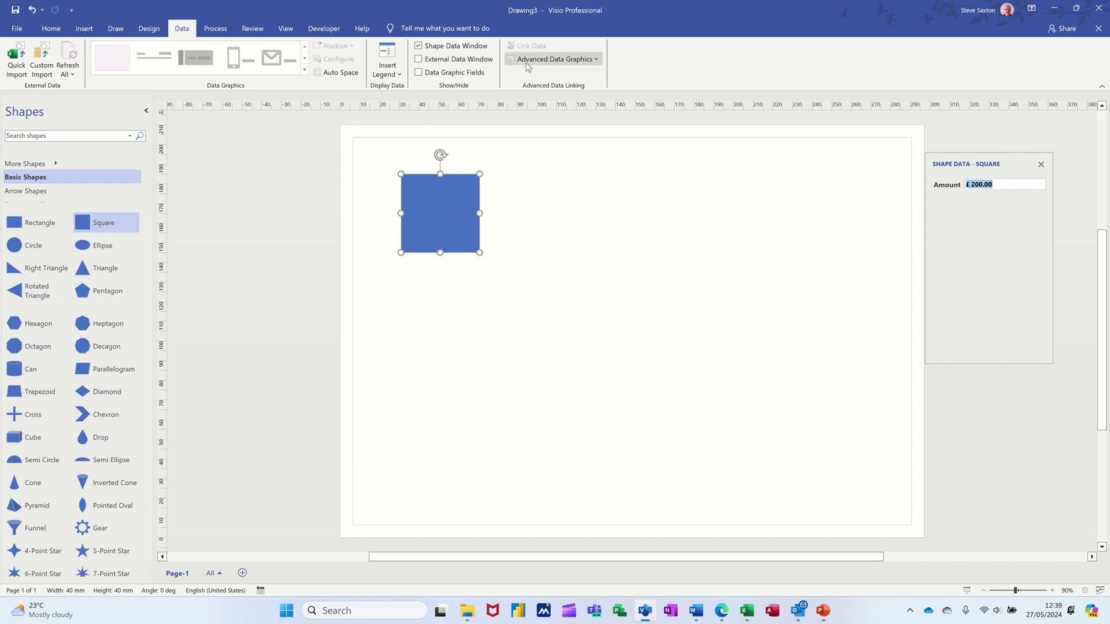
# - Create a new data graphic and add an item using the Amount data field
pyautogui.click(552, 63)
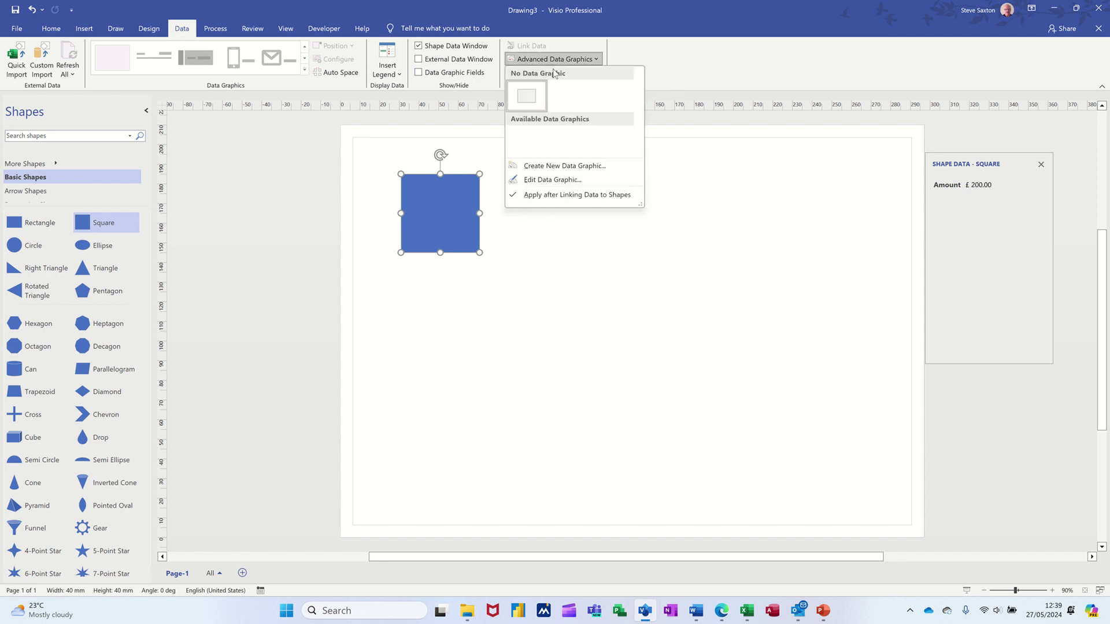
pyautogui.click(559, 168)
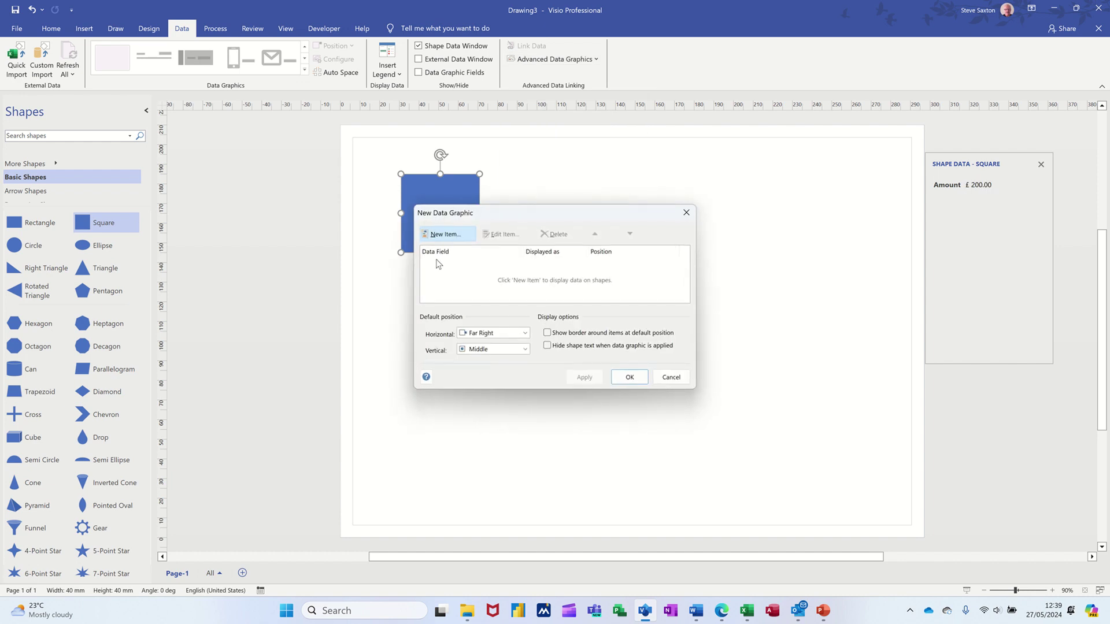
pyautogui.click(455, 235)
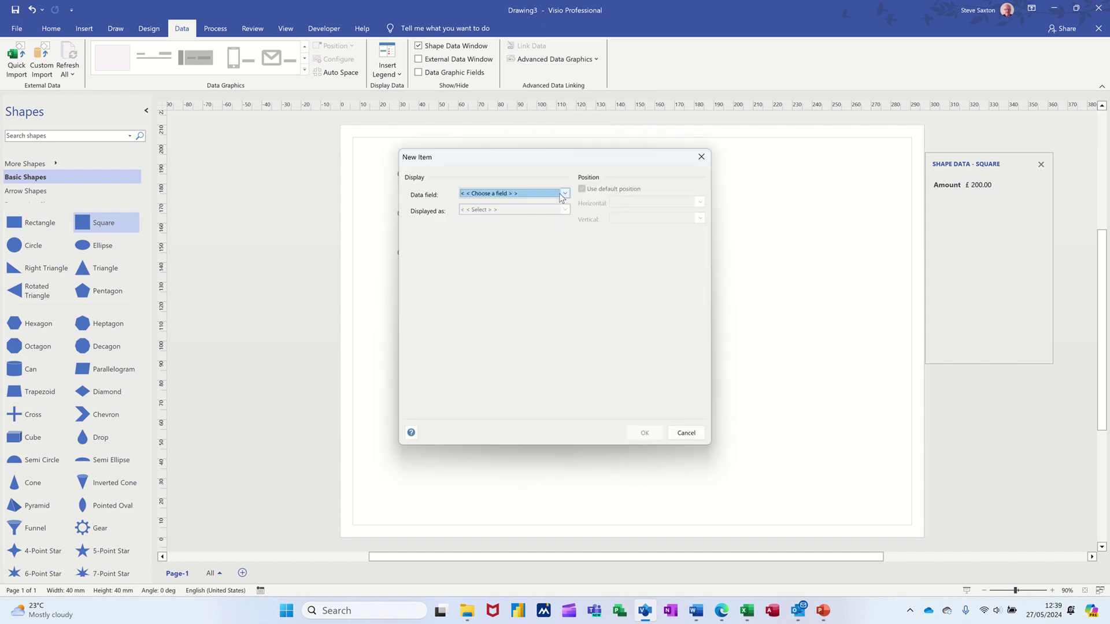
pyautogui.click(563, 193)
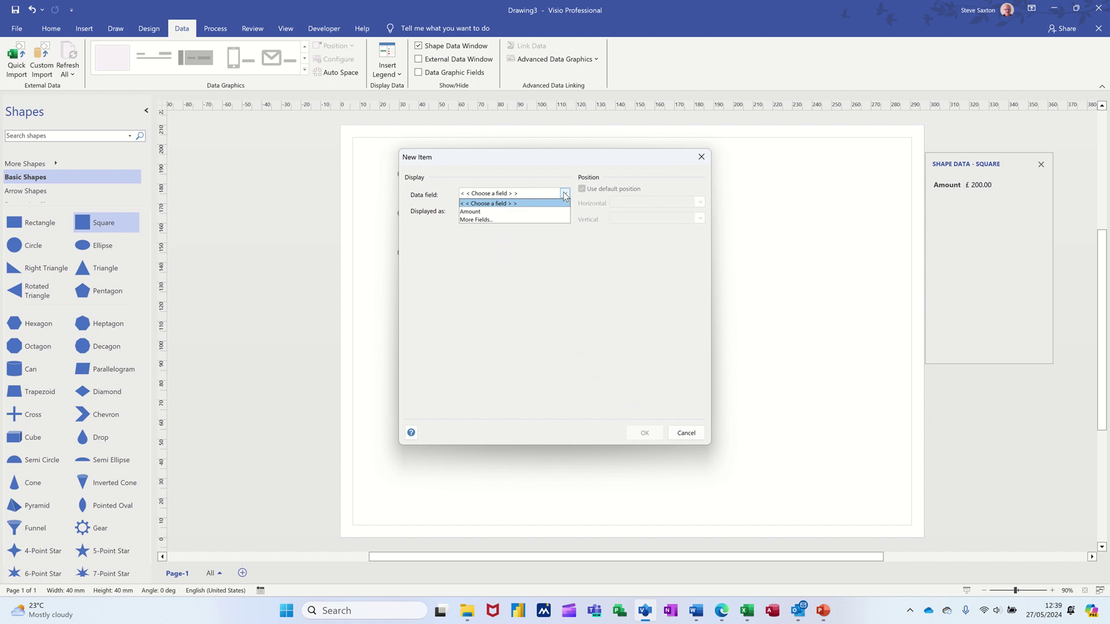
pyautogui.click(512, 211)
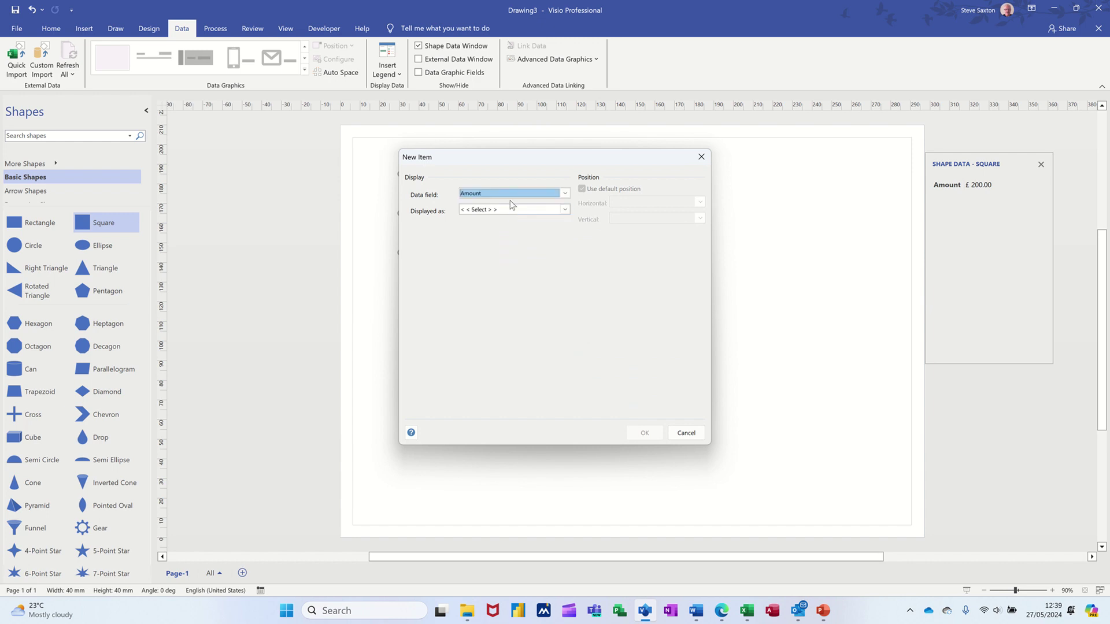
pyautogui.click(564, 209)
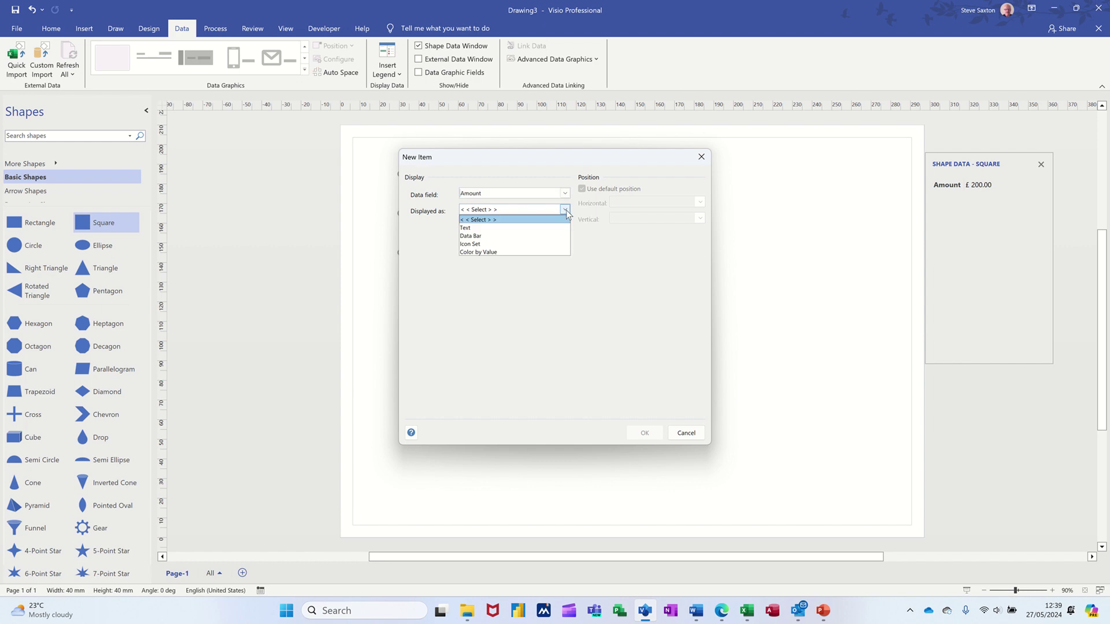
# - Display the Amount item as the thumbs up/down icon set
pyautogui.click(486, 244)
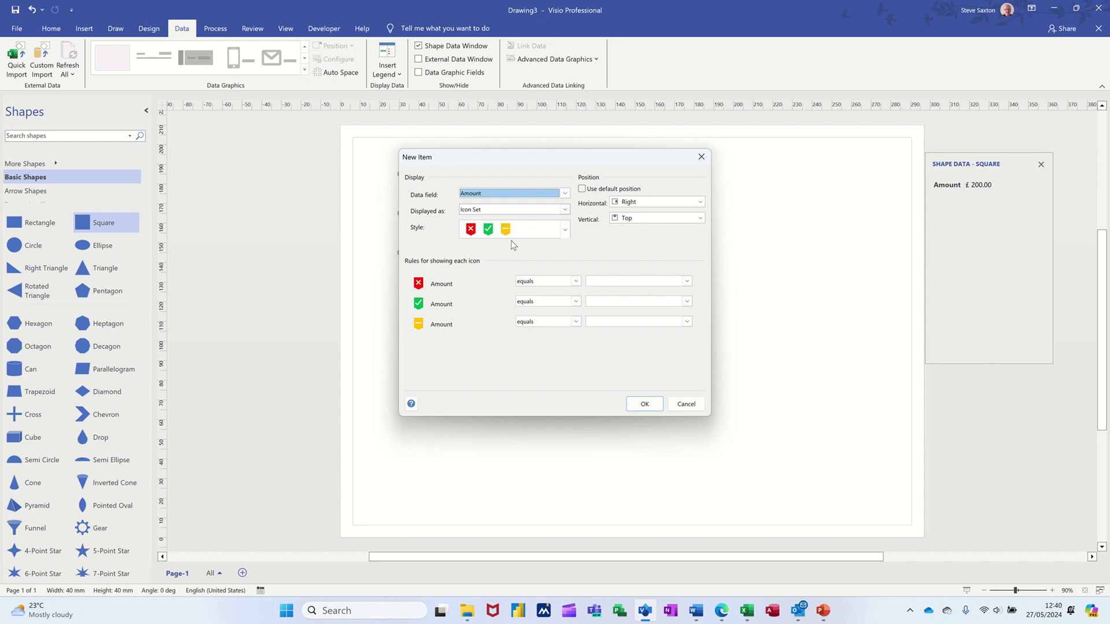
pyautogui.click(565, 231)
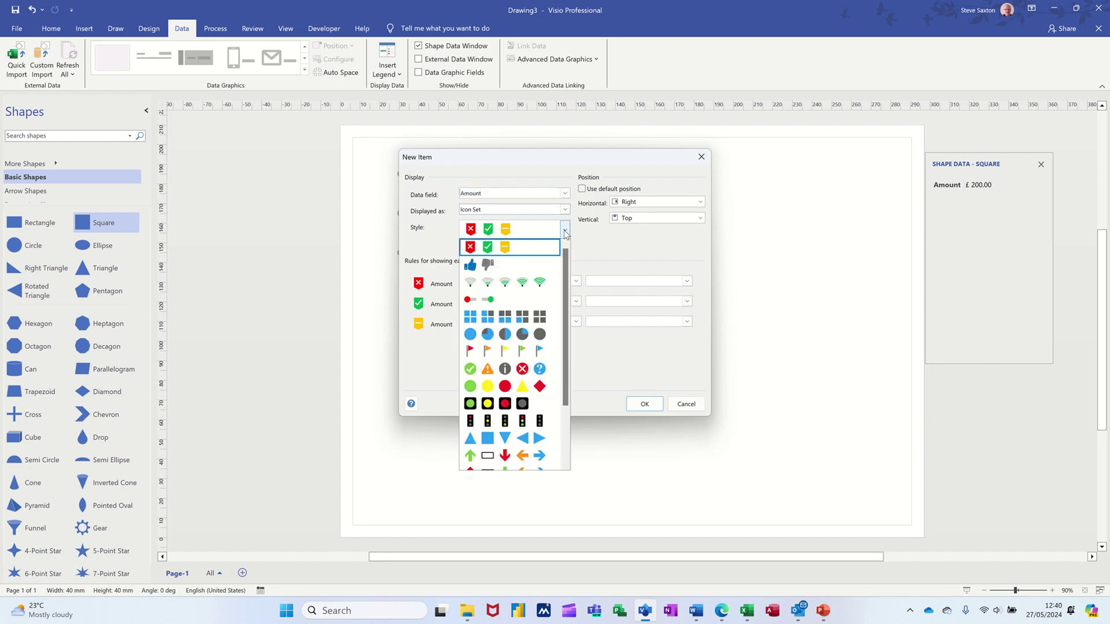
pyautogui.click(489, 263)
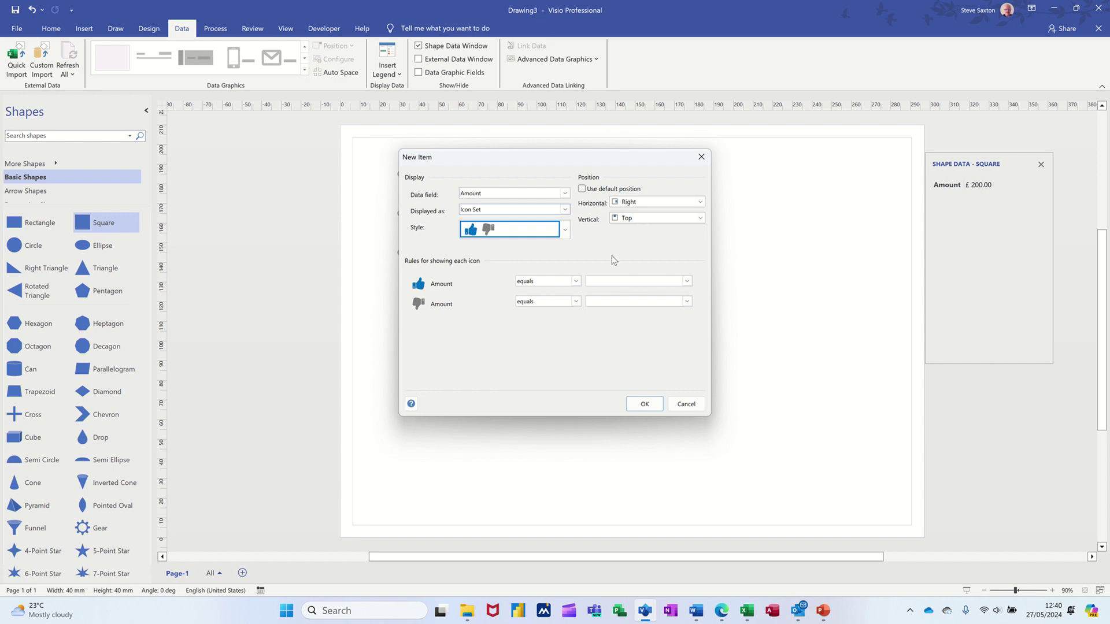
# - Set thumbs up for Amount ≥ 200 and thumbs down for Amount < 200, then confirm
pyautogui.click(575, 282)
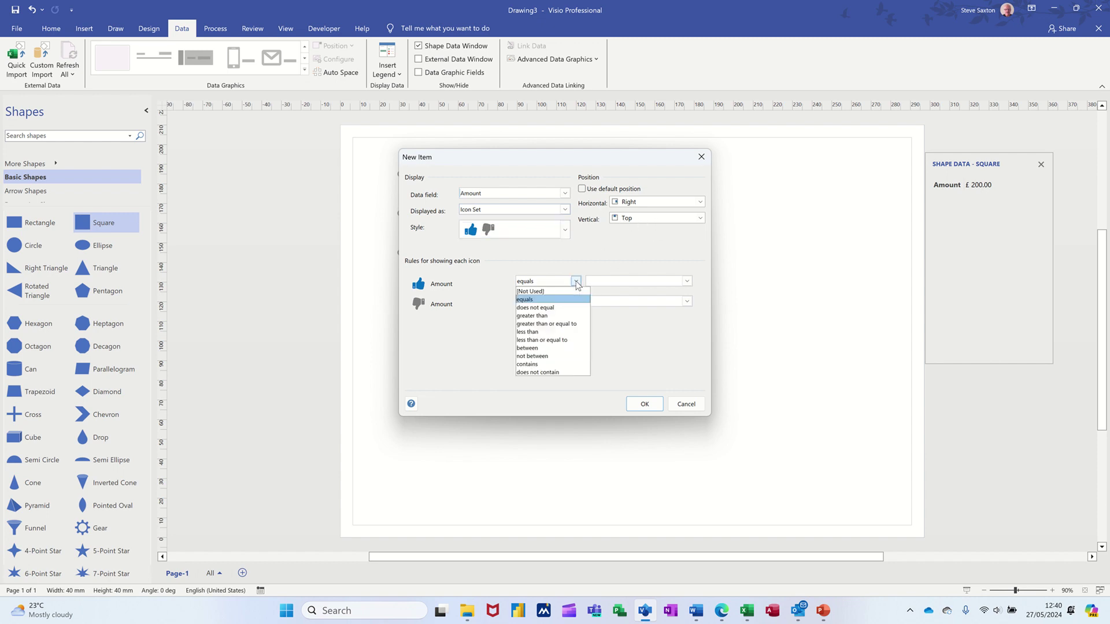
pyautogui.click(521, 325)
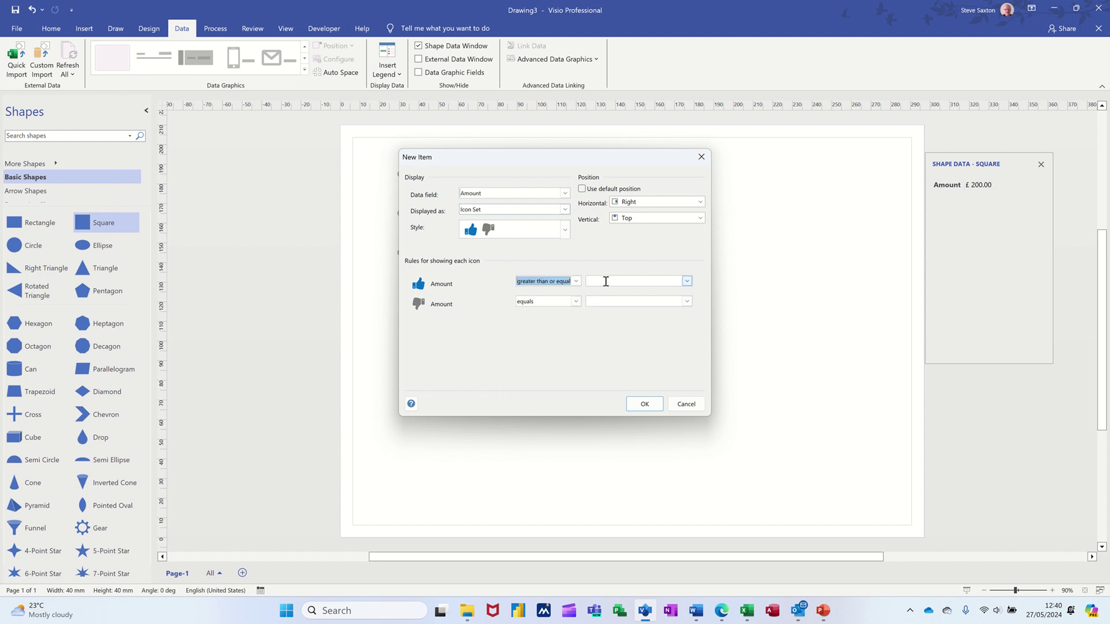
pyautogui.click(606, 282)
pyautogui.write('200')
pyautogui.click(686, 281)
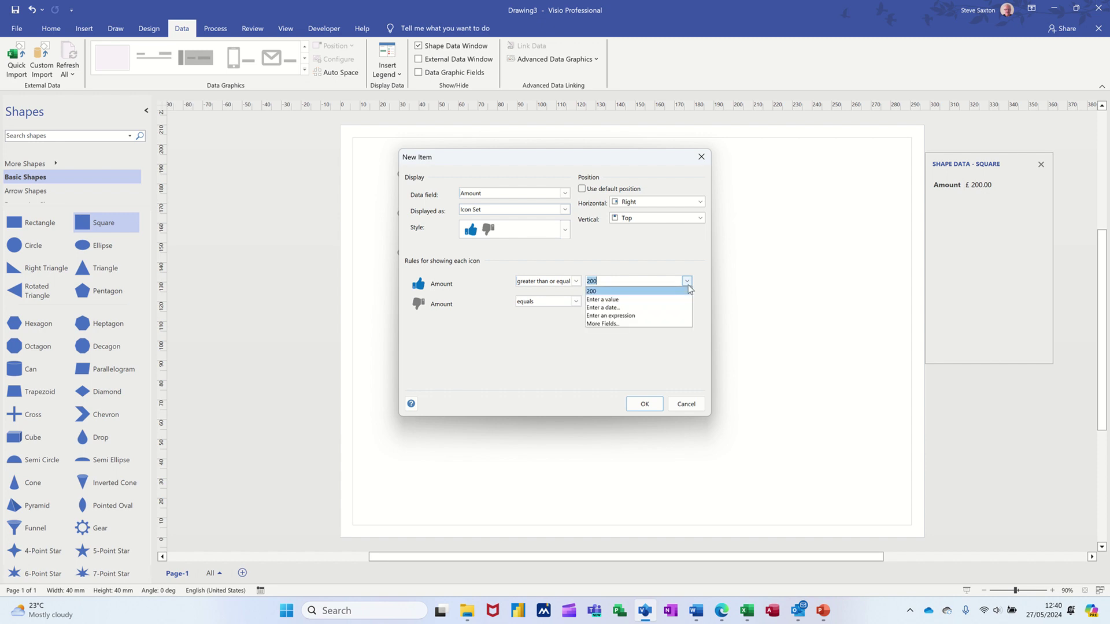
pyautogui.click(688, 290)
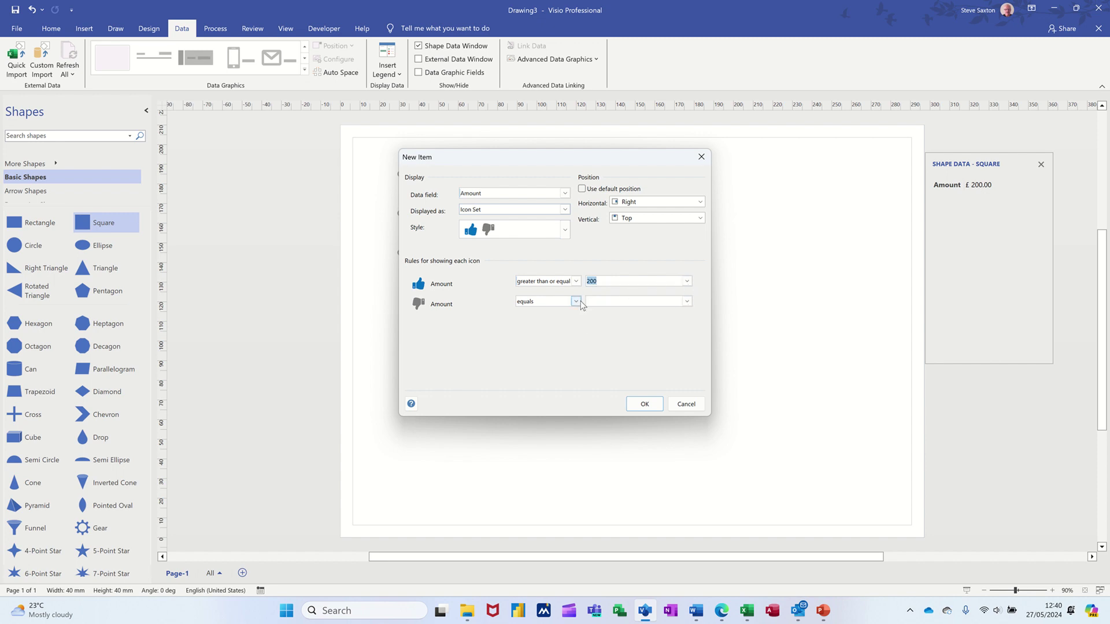
pyautogui.click(576, 301)
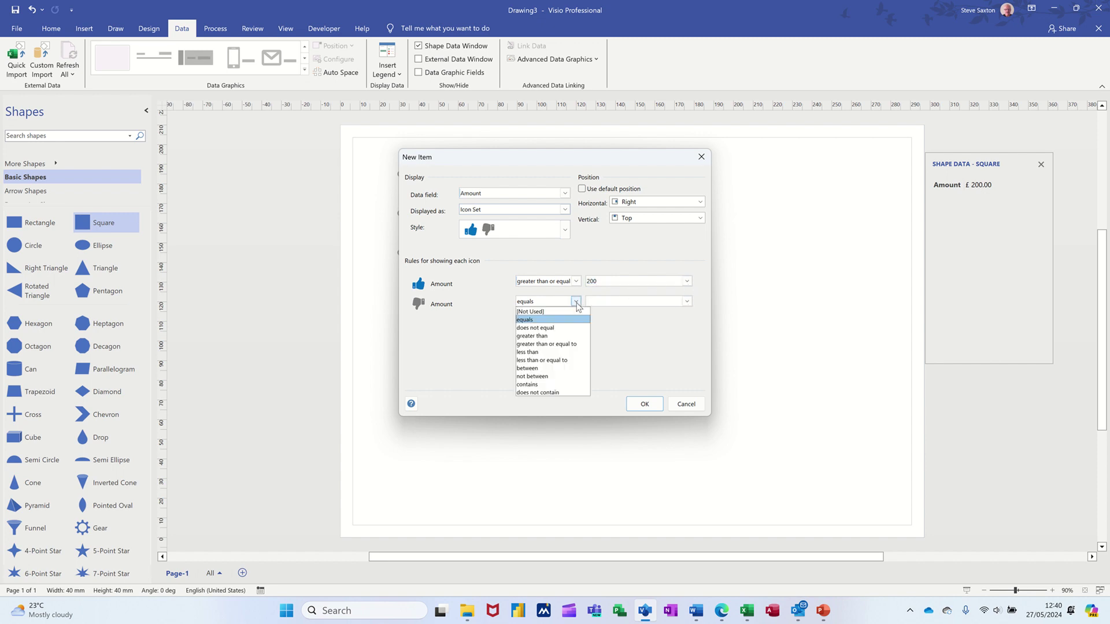
pyautogui.click(564, 354)
pyautogui.click(619, 302)
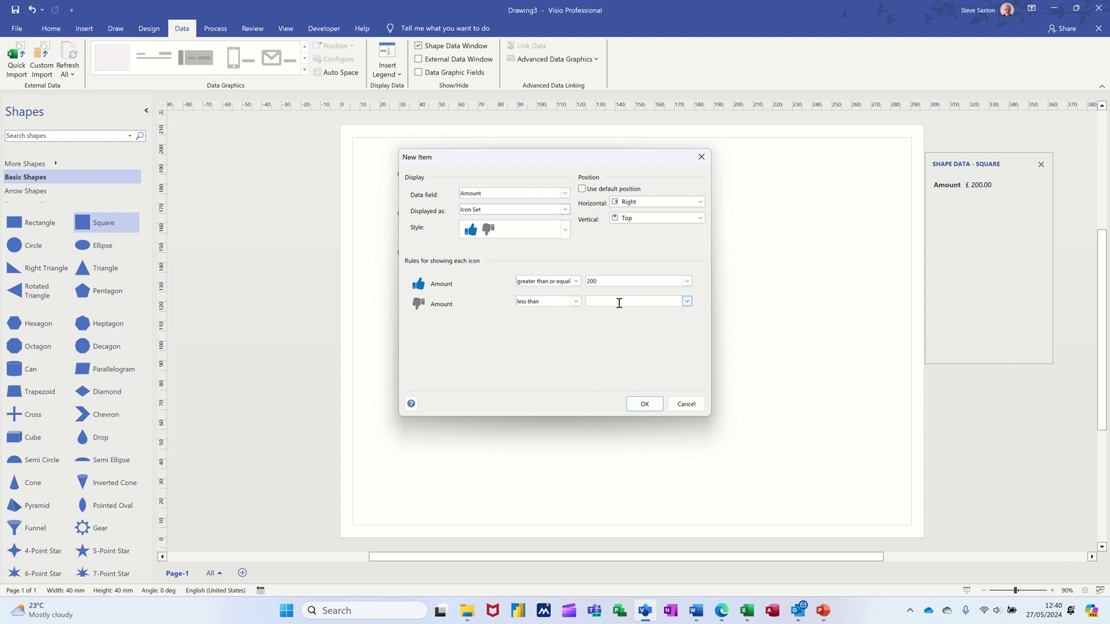
pyautogui.click(644, 404)
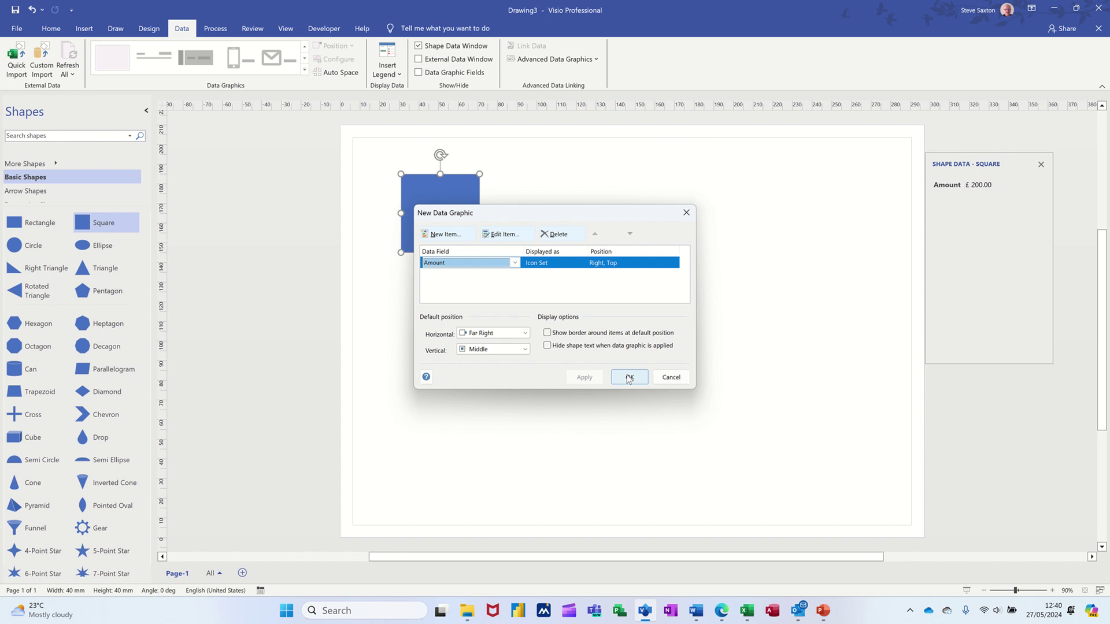
# - Finish the data graphic and apply it to the selected square
pyautogui.click(629, 377)
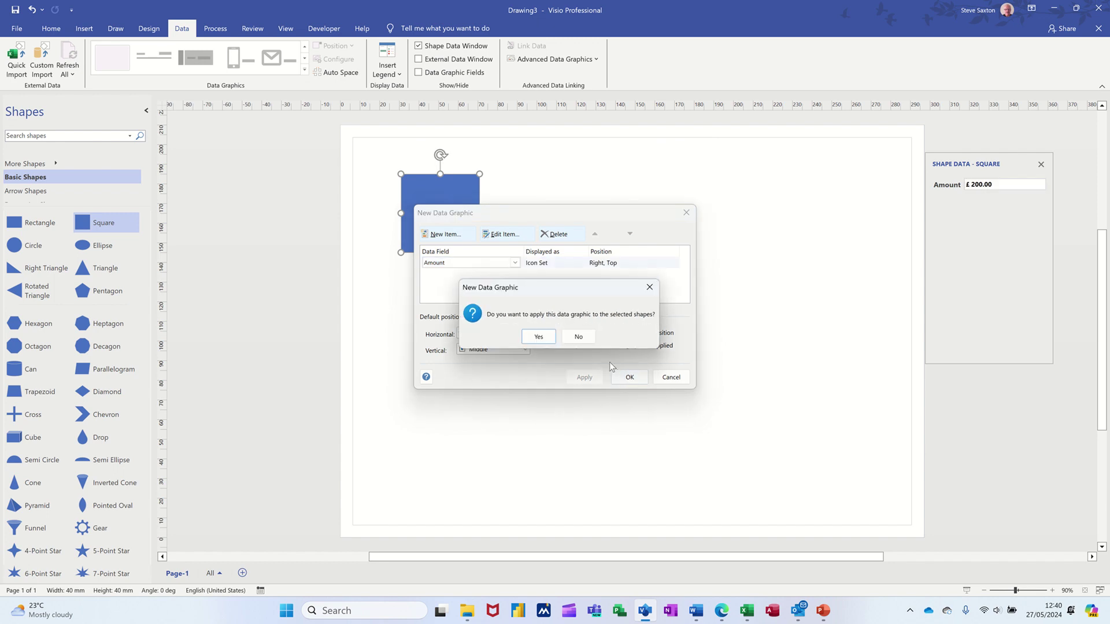
pyautogui.click(539, 337)
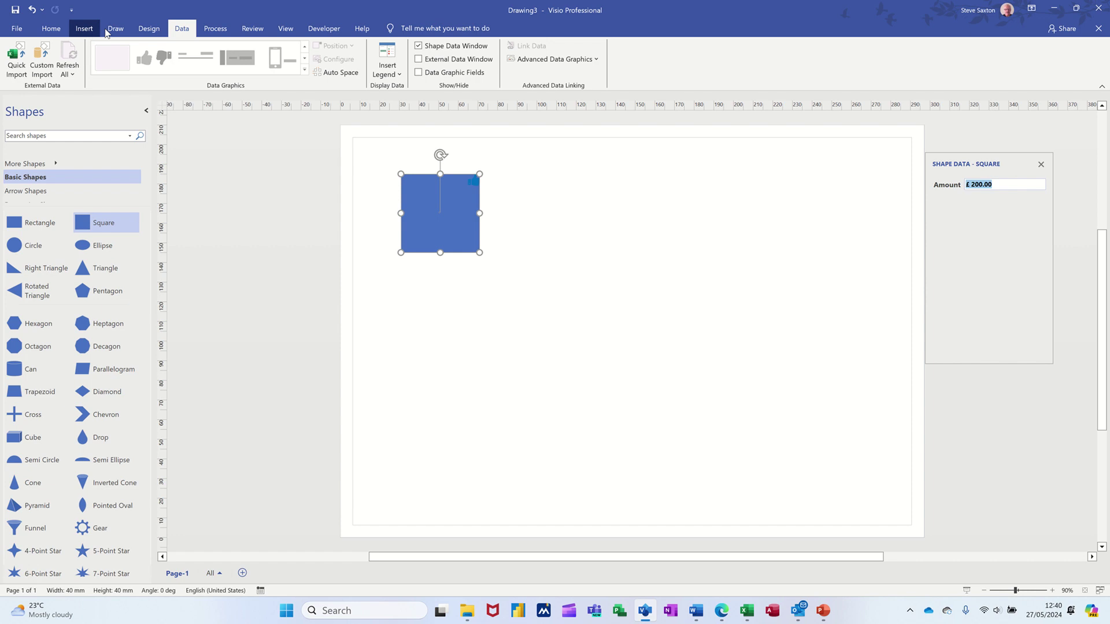
# - Apply the Whisp theme and change the square's Amount to 123 so it shows thumbs down
pyautogui.click(139, 29)
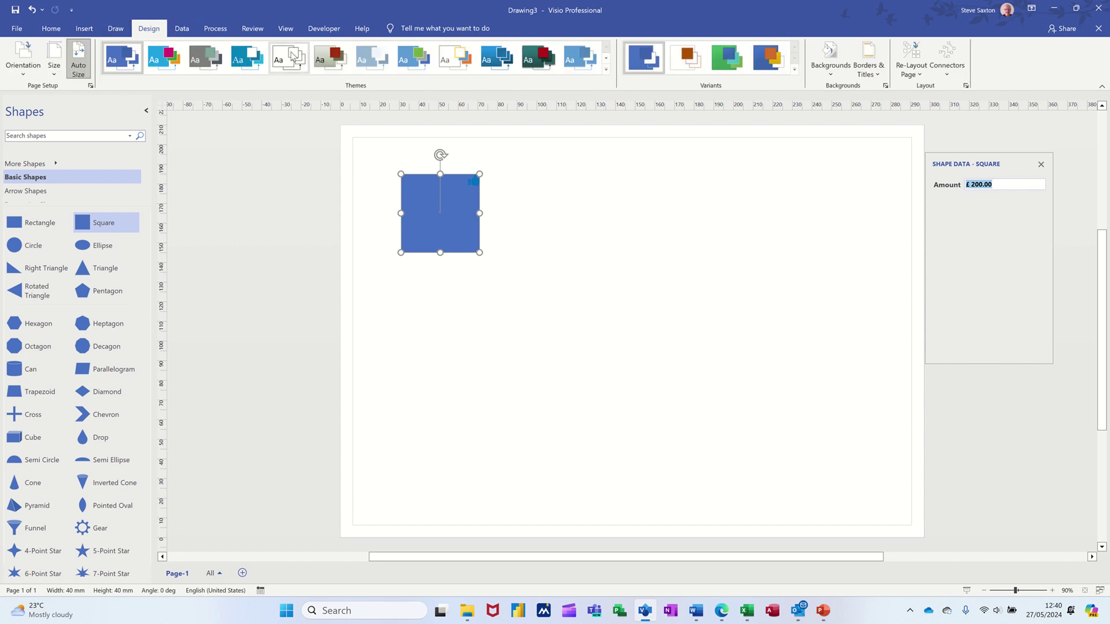
pyautogui.click(321, 61)
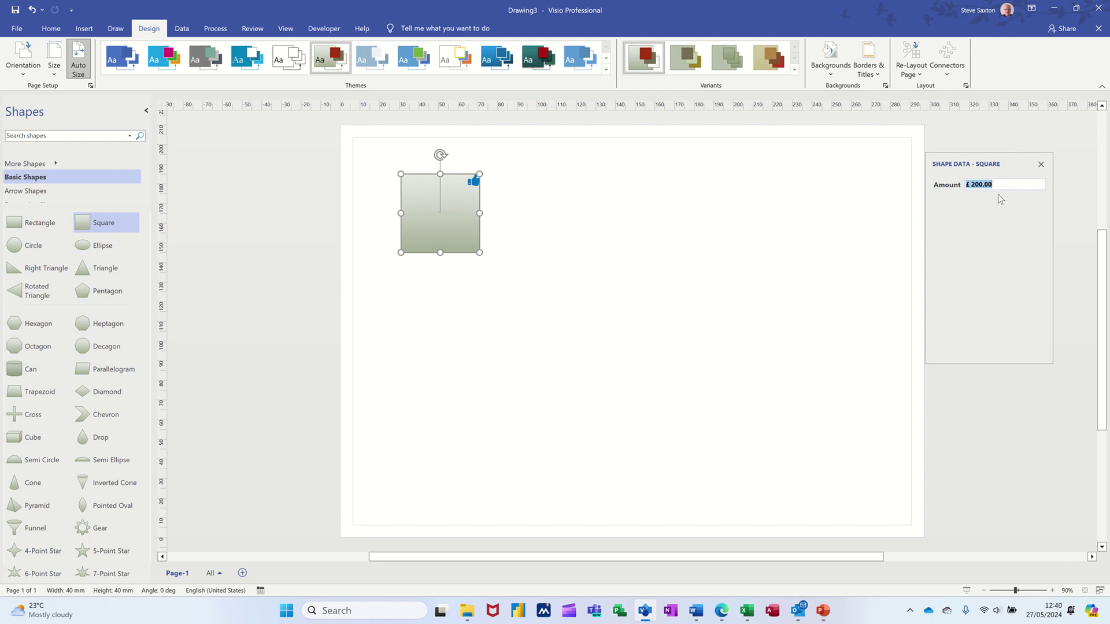
pyautogui.write('123')
pyautogui.press('Return')
# - Insert a horizontal legend and drag its Amount key out to the legend's left
pyautogui.click(182, 29)
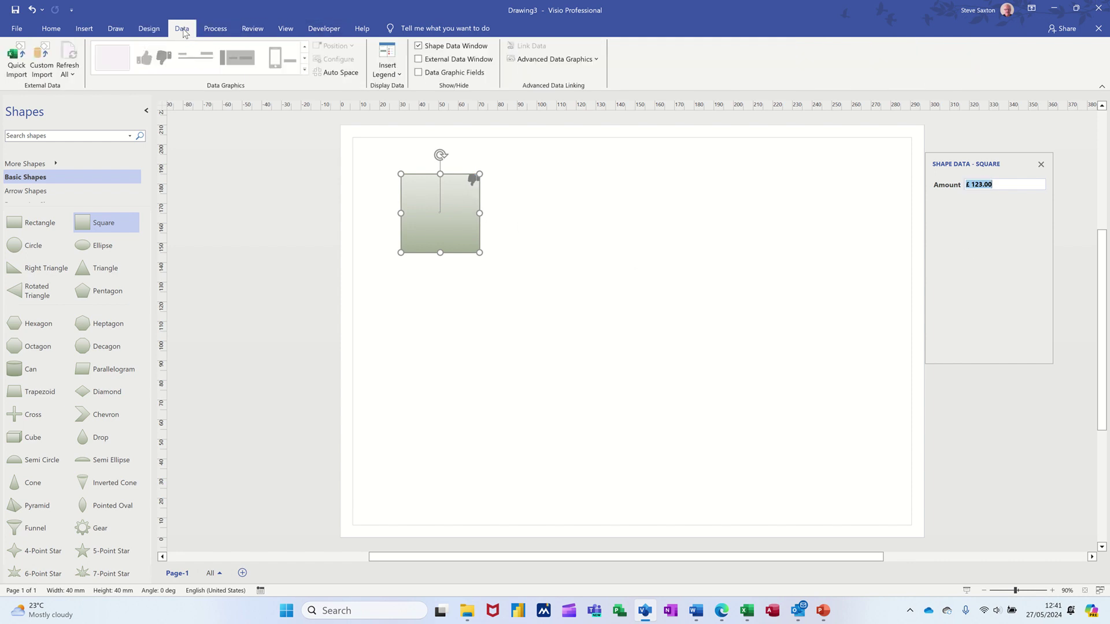
pyautogui.click(385, 65)
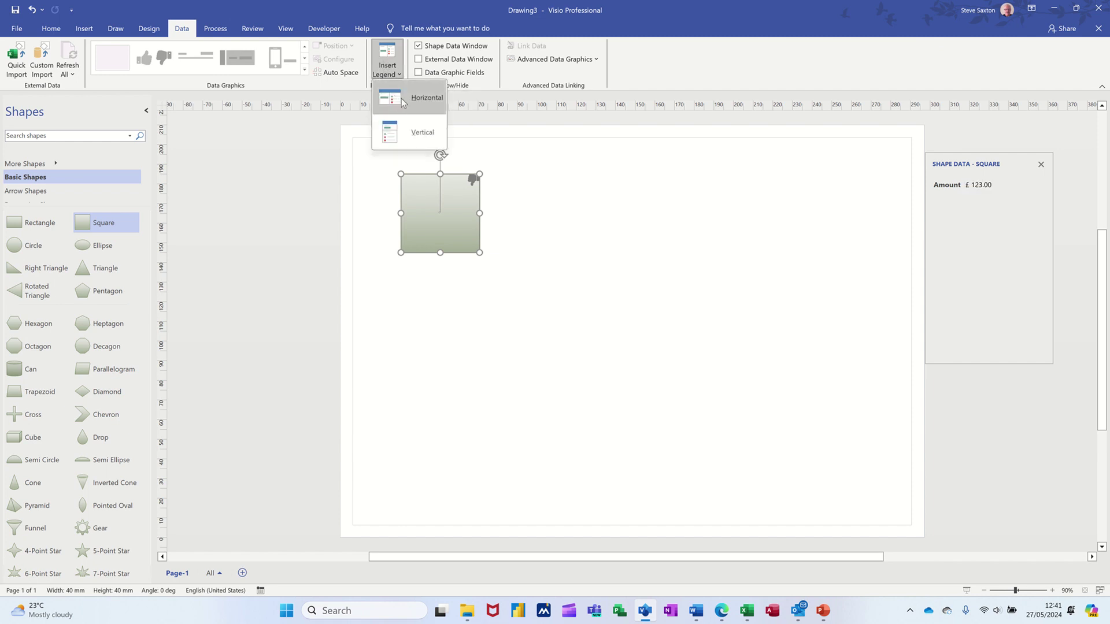
pyautogui.click(403, 99)
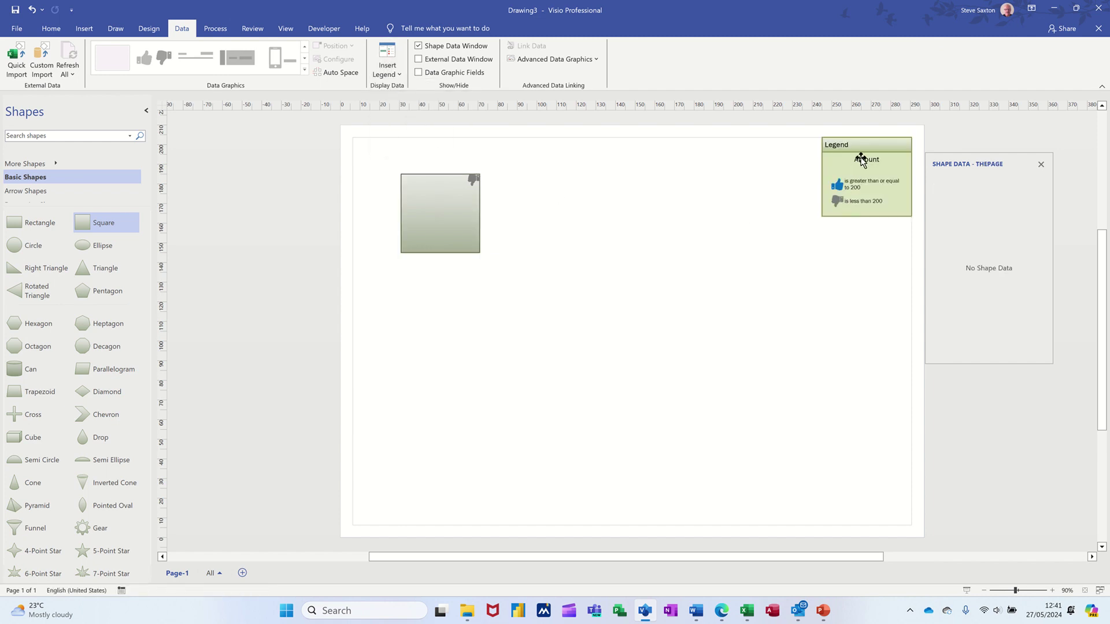
pyautogui.moveTo(863, 152); pyautogui.dragTo(679, 162)
# - Try dark teal and light blue themes, settle on white-with-black-outlines, and shift the Amount key left
pyautogui.click(149, 28)
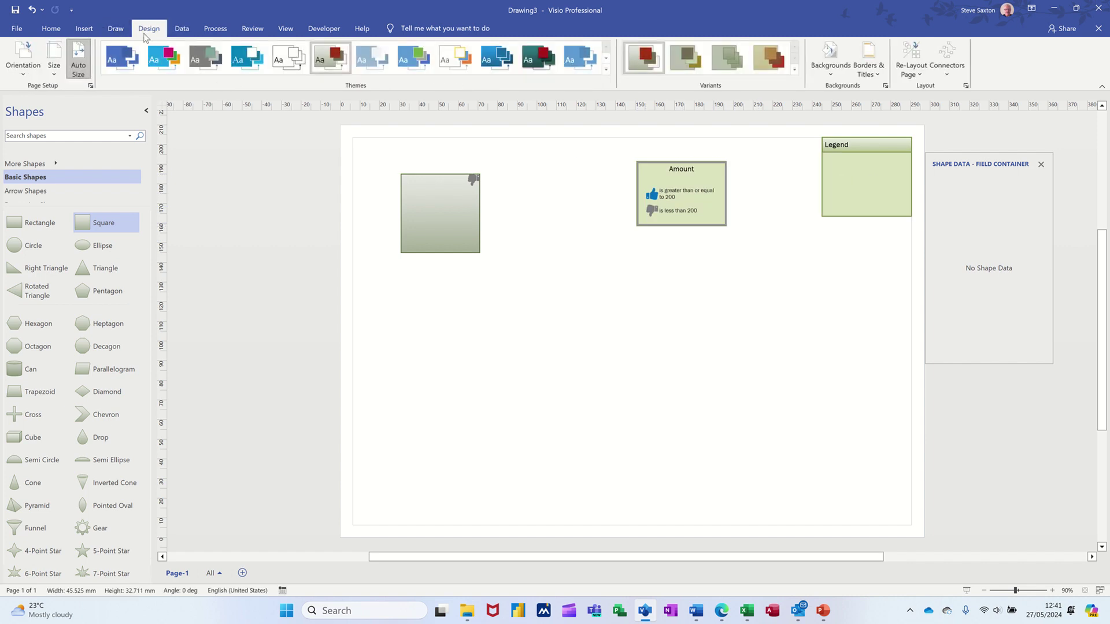
pyautogui.click(532, 58)
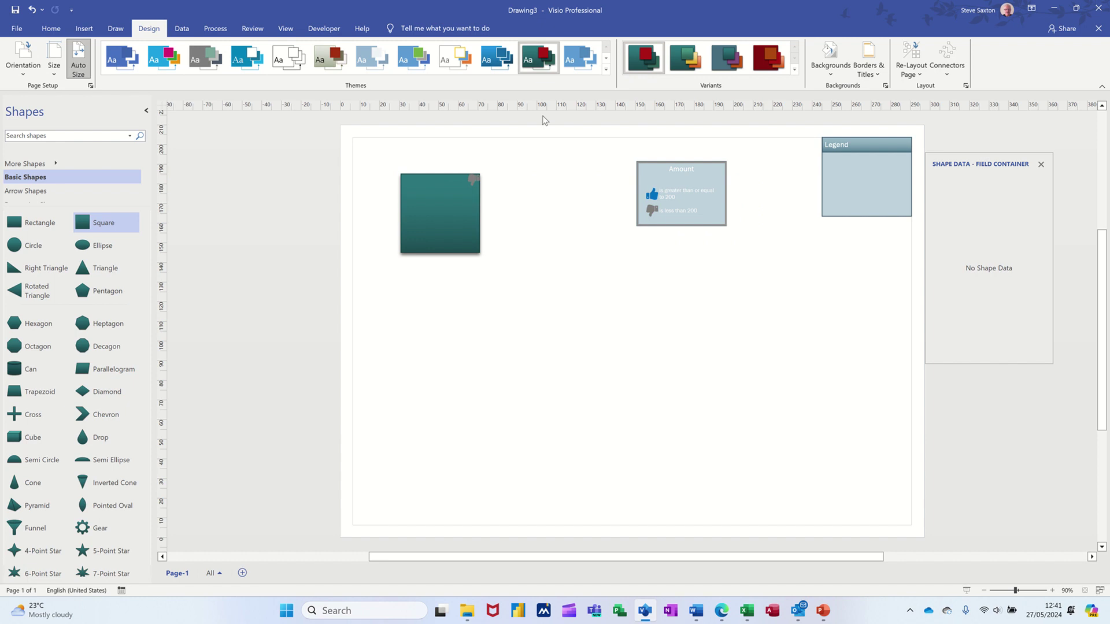
pyautogui.click(368, 62)
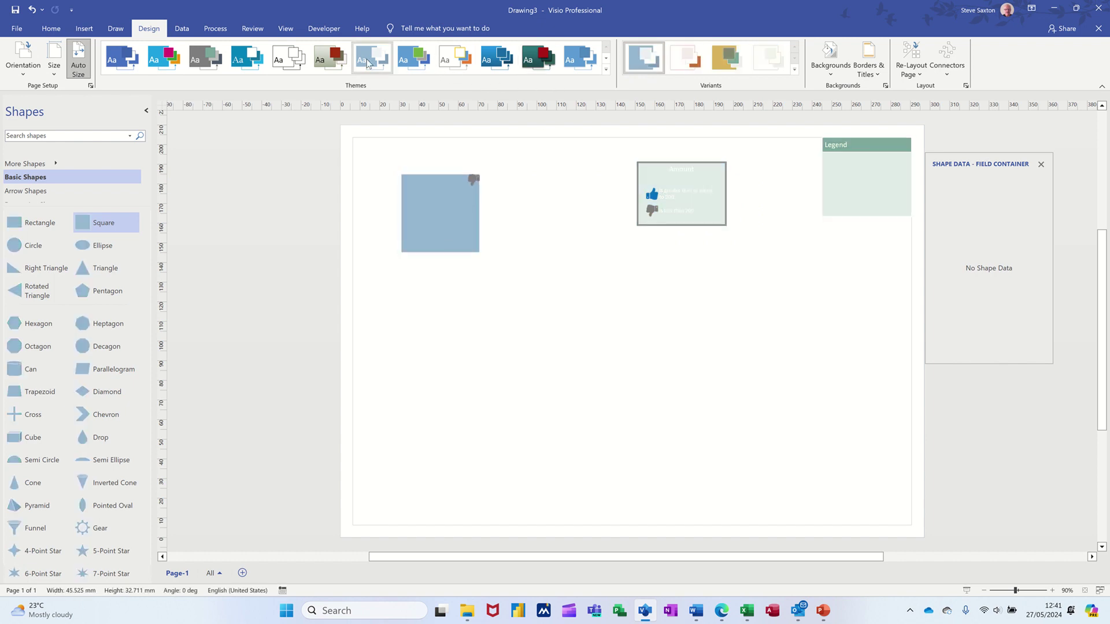
pyautogui.click(292, 63)
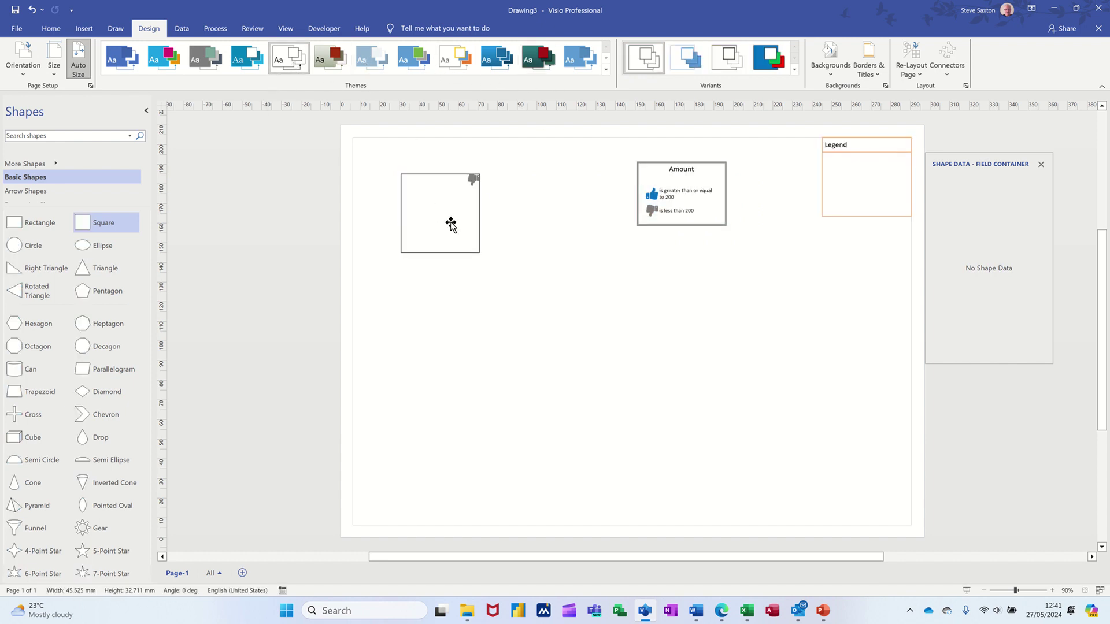
pyautogui.moveTo(681, 170); pyautogui.dragTo(638, 189)
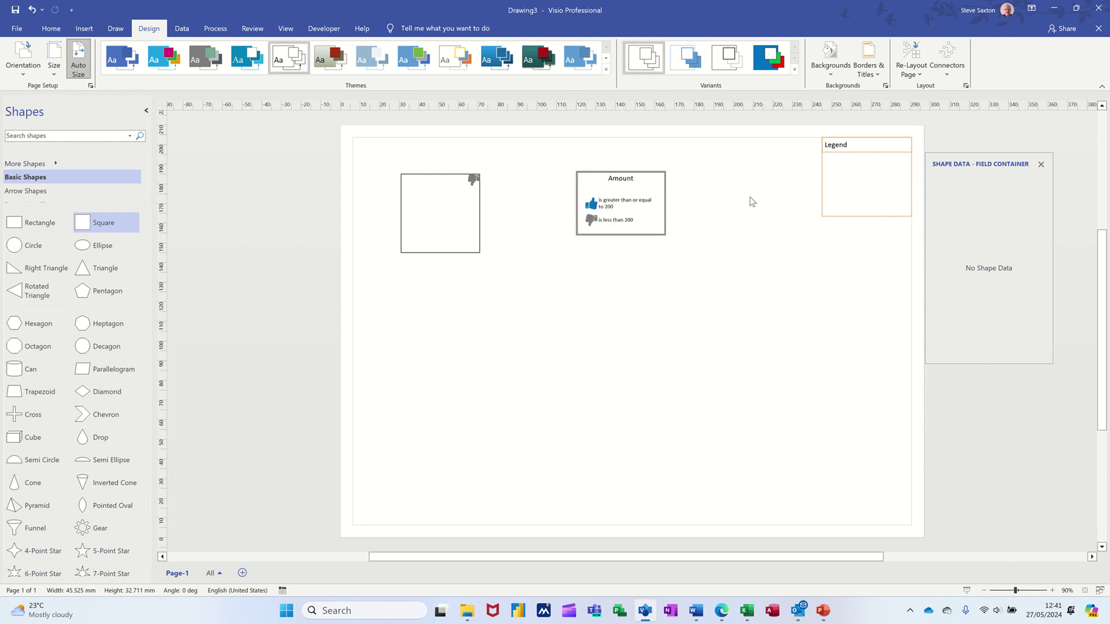
pyautogui.click(750, 202)
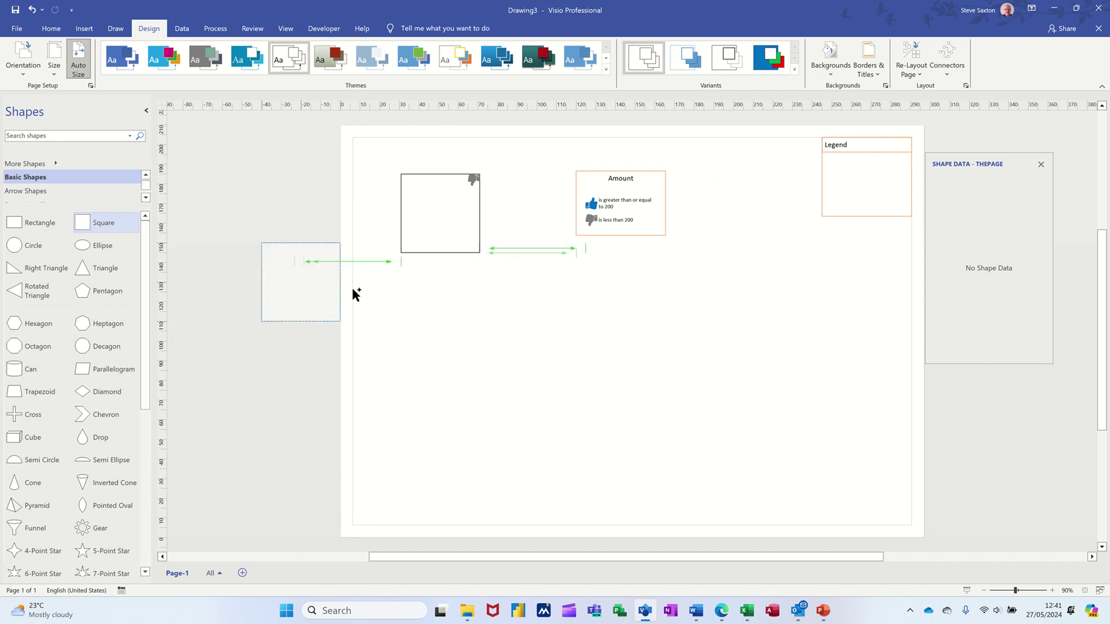
# - Drop a new Square from Basic Shapes directly beneath the original square, aligned with it
pyautogui.moveTo(399, 295); pyautogui.dragTo(443, 313)
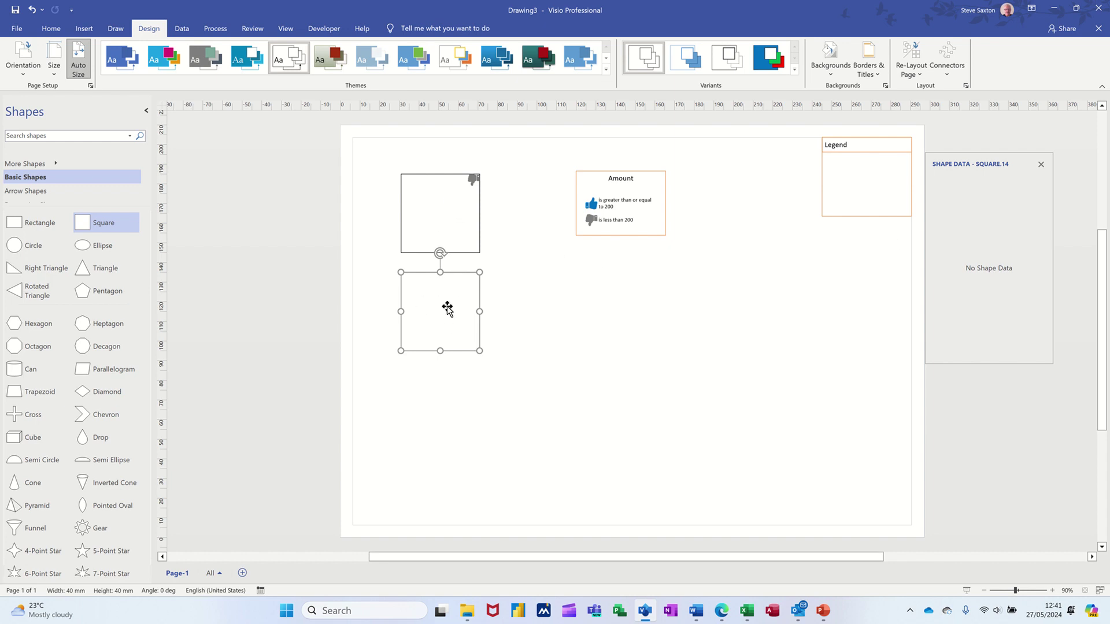
pyautogui.moveTo(492, 307); pyautogui.dragTo(453, 308)
pyautogui.click(443, 215)
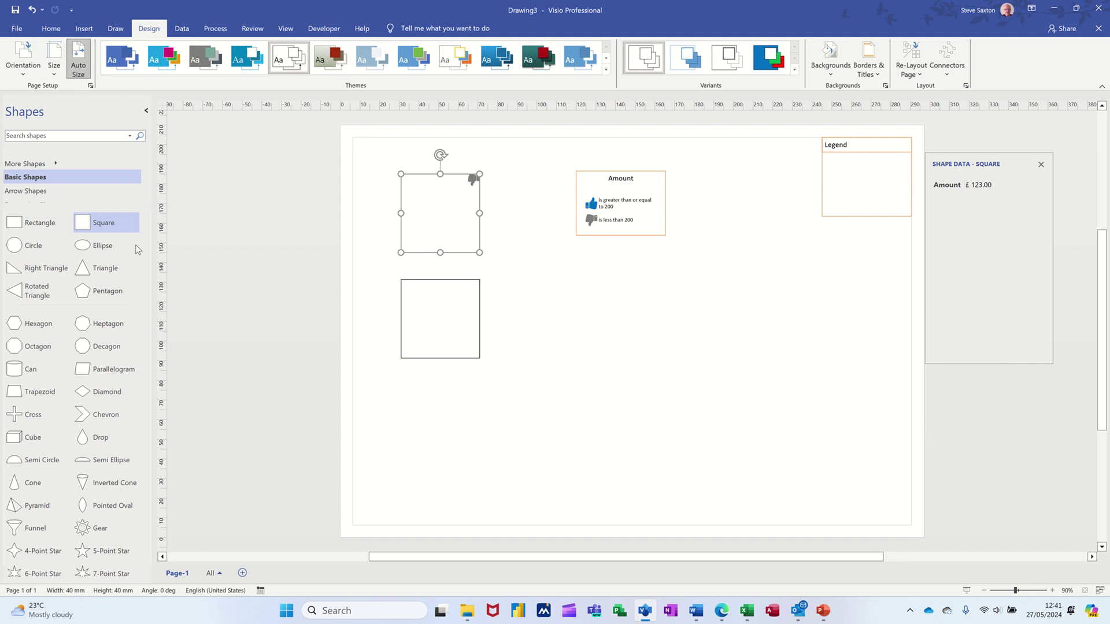
# - Create a new empty metric stencil from More Shapes
pyautogui.scroll(-2, 60, 182)
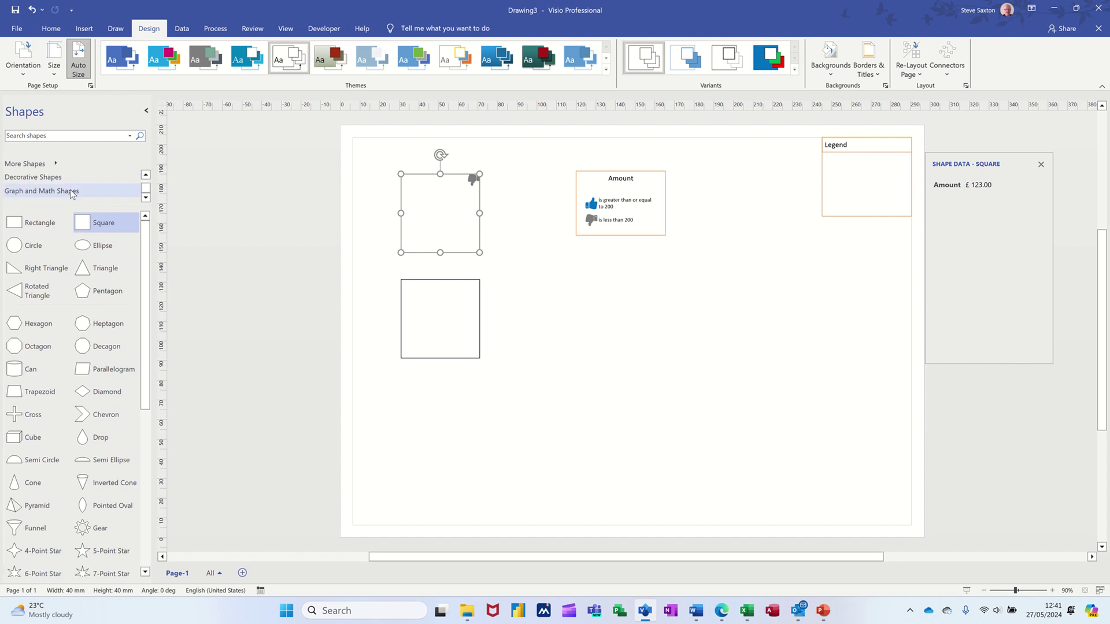
pyautogui.click(55, 164)
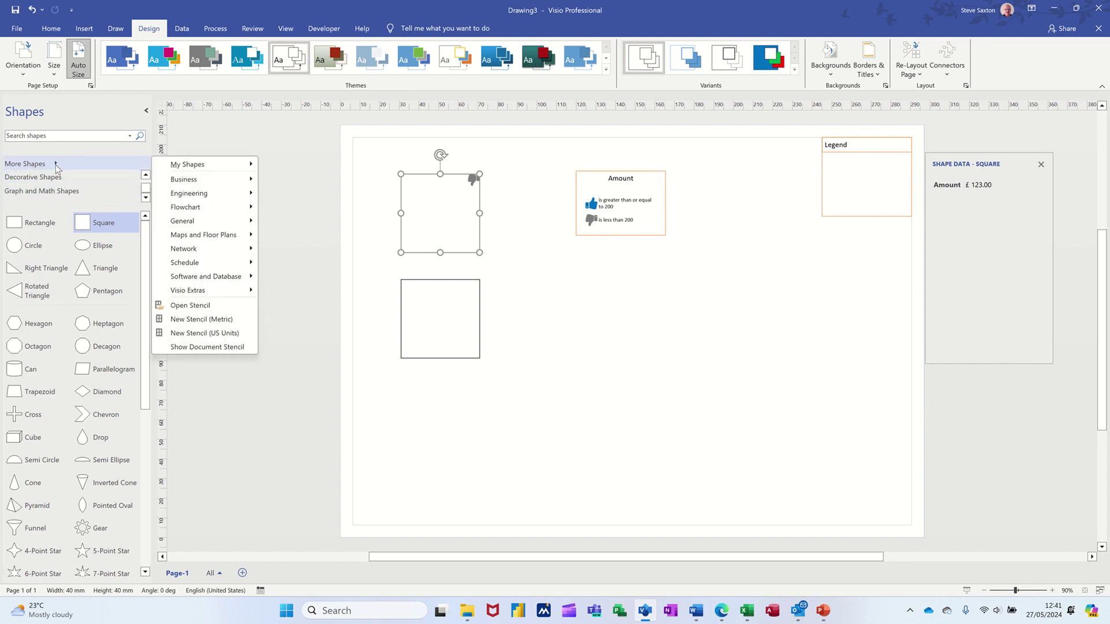
pyautogui.click(172, 320)
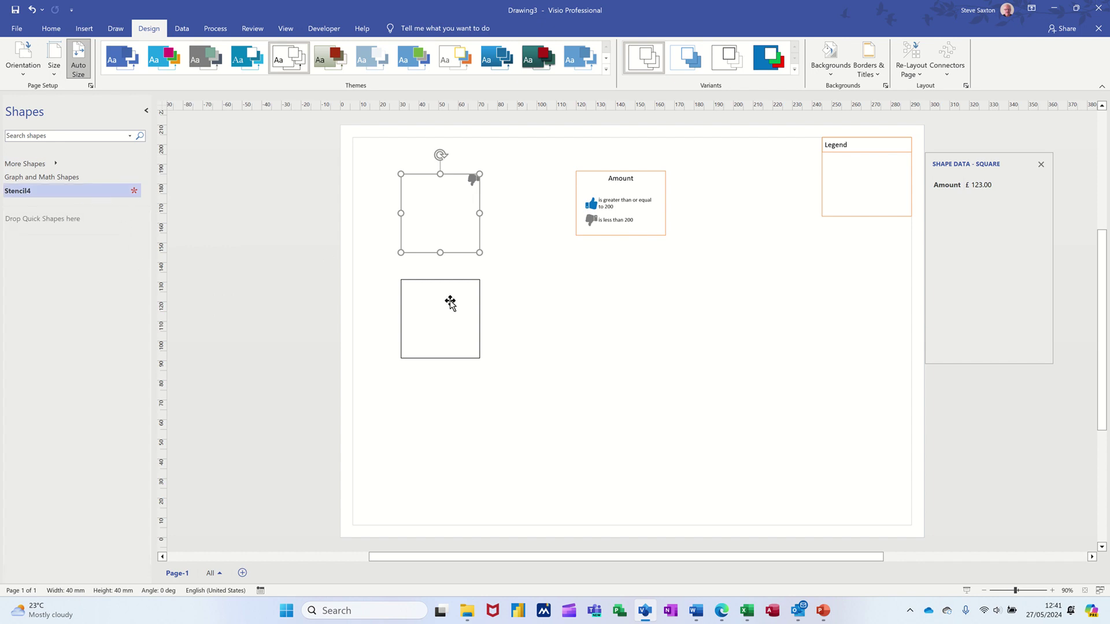
# - Add the square as master 'Data Graphic shape' and save the stencil as 'data graphic shapes'
pyautogui.moveTo(444, 223); pyautogui.dragTo(36, 274)
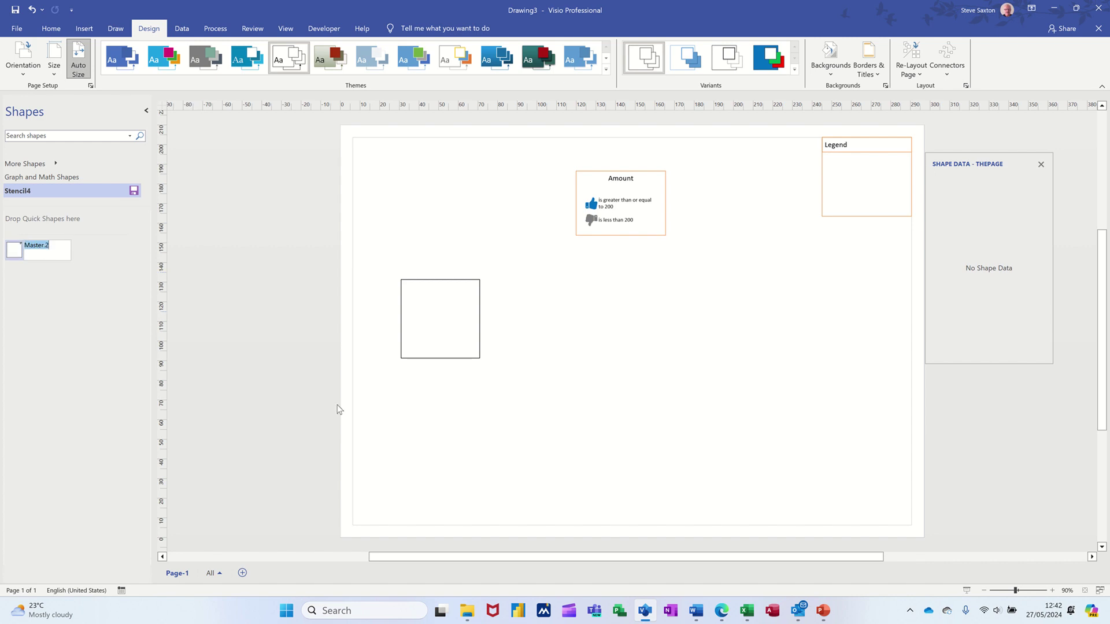
pyautogui.write('Data Graphic shape')
pyautogui.press('Return')
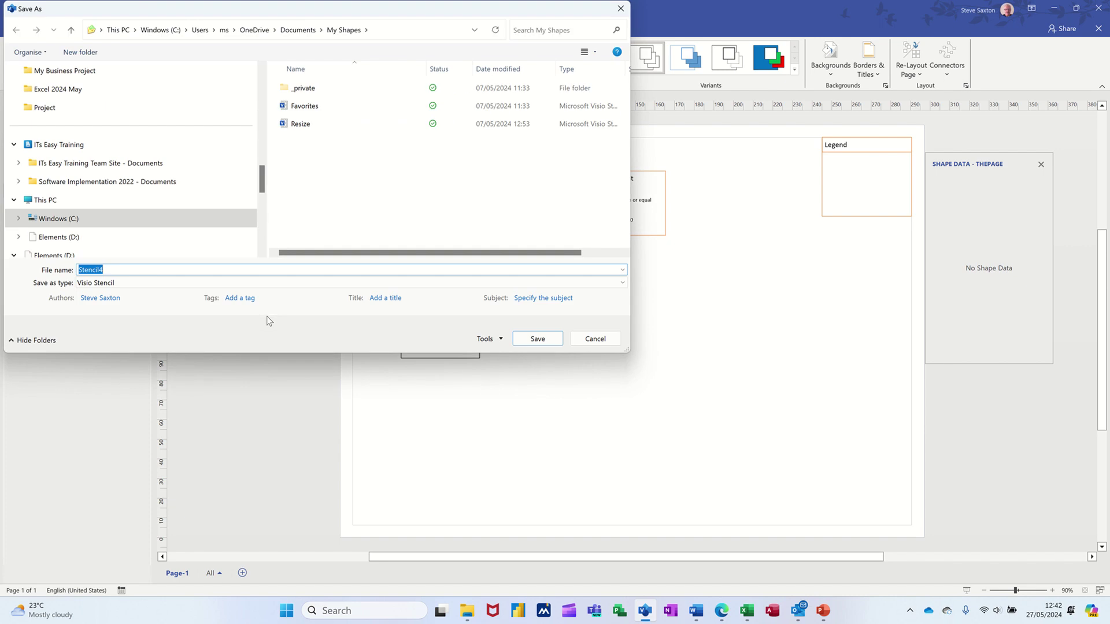
pyautogui.write('data graphic shapes')
pyautogui.press('Return')
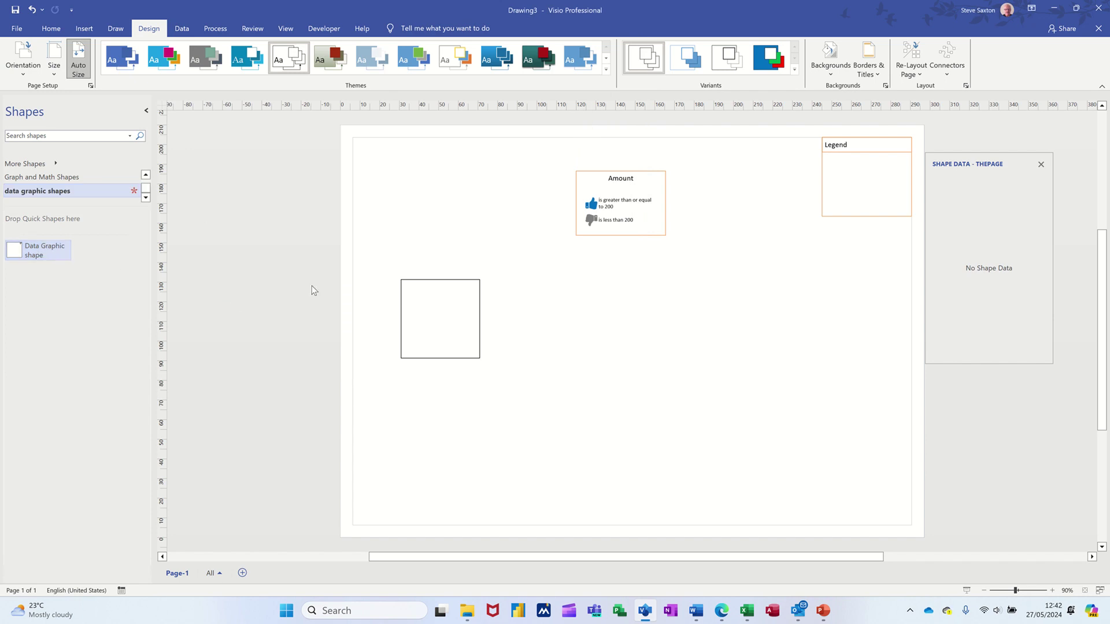
# - Delete the plain square, drop a Data Graphic shape copy on the page, and clear its Amount
pyautogui.click(405, 293)
pyautogui.press('Delete')
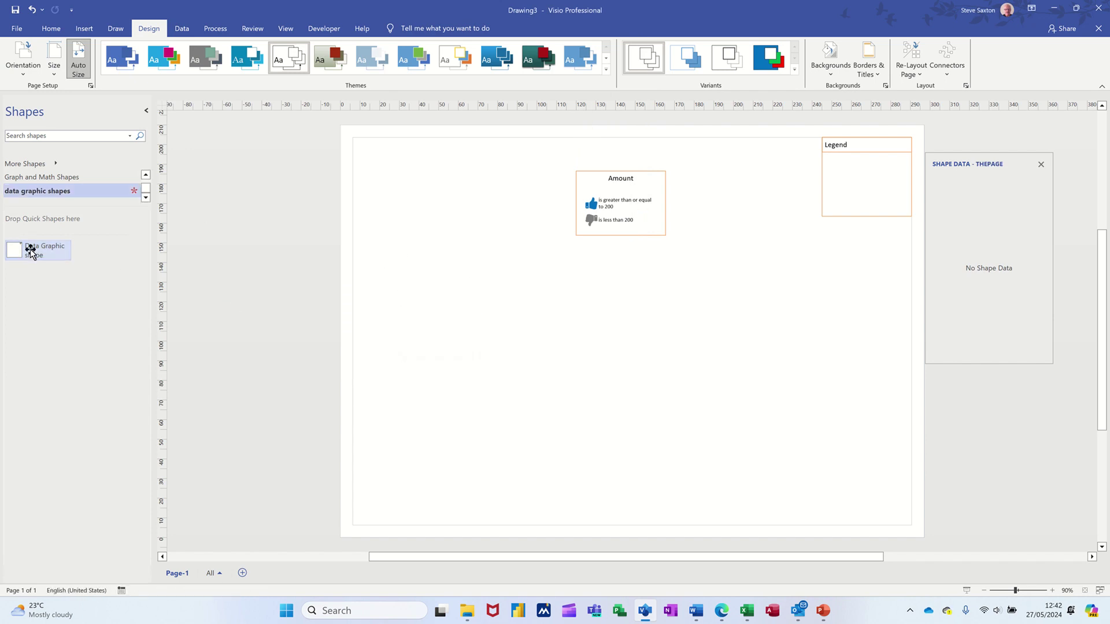
pyautogui.moveTo(31, 253); pyautogui.dragTo(422, 270)
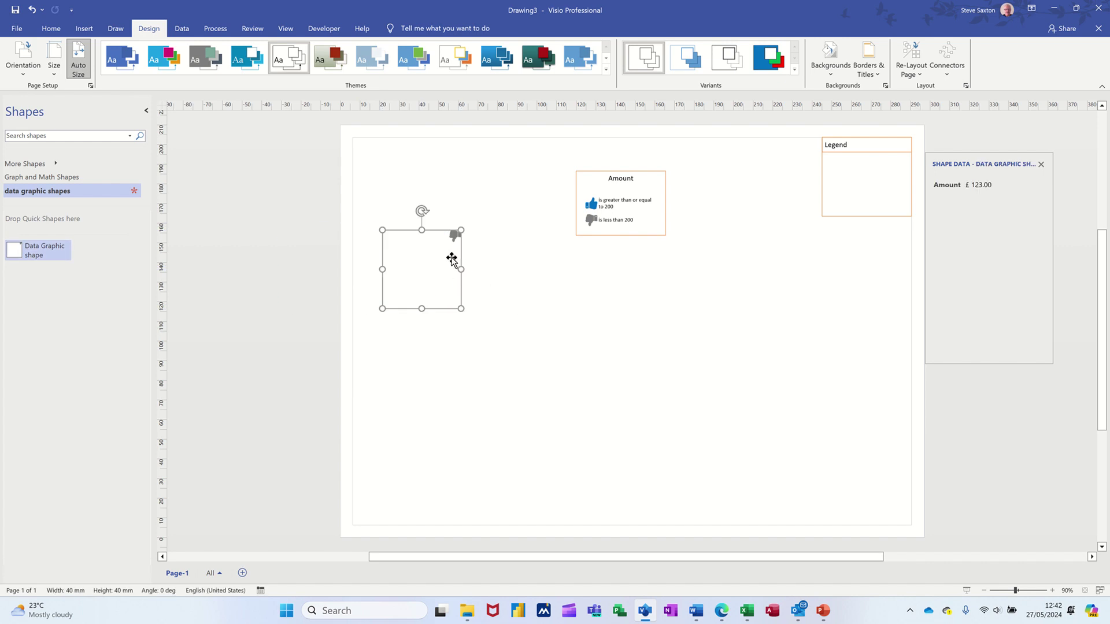
pyautogui.click(990, 186)
pyautogui.press('BackSpace')
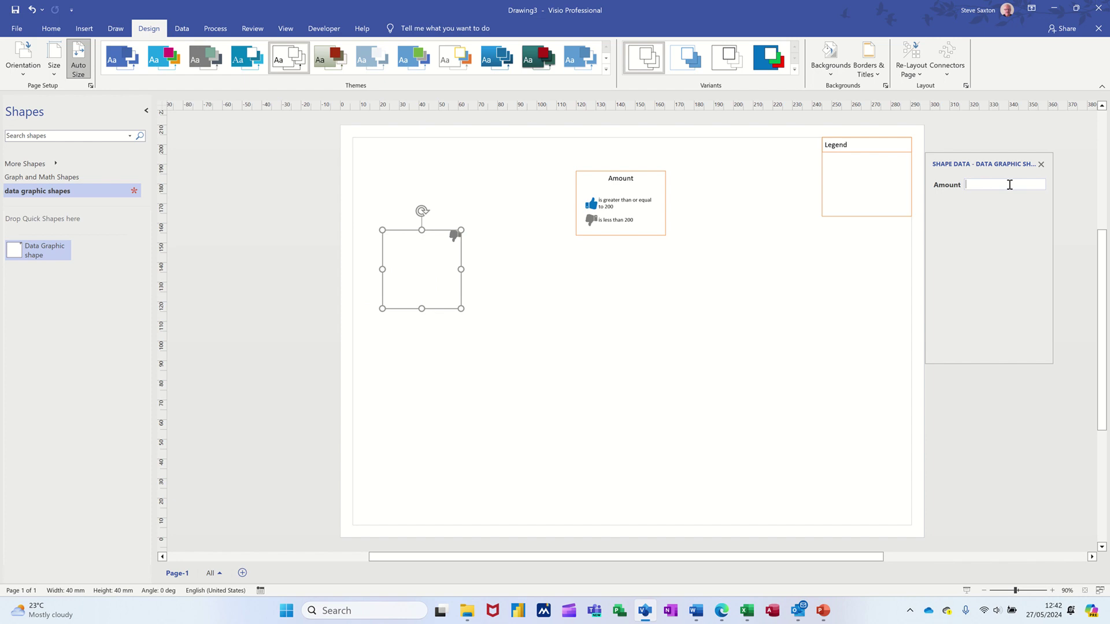
# - Commit the Amount as £0.00 and add this shape to the custom stencil as a renamed second master
pyautogui.click(848, 290)
pyautogui.moveTo(449, 279); pyautogui.dragTo(57, 315)
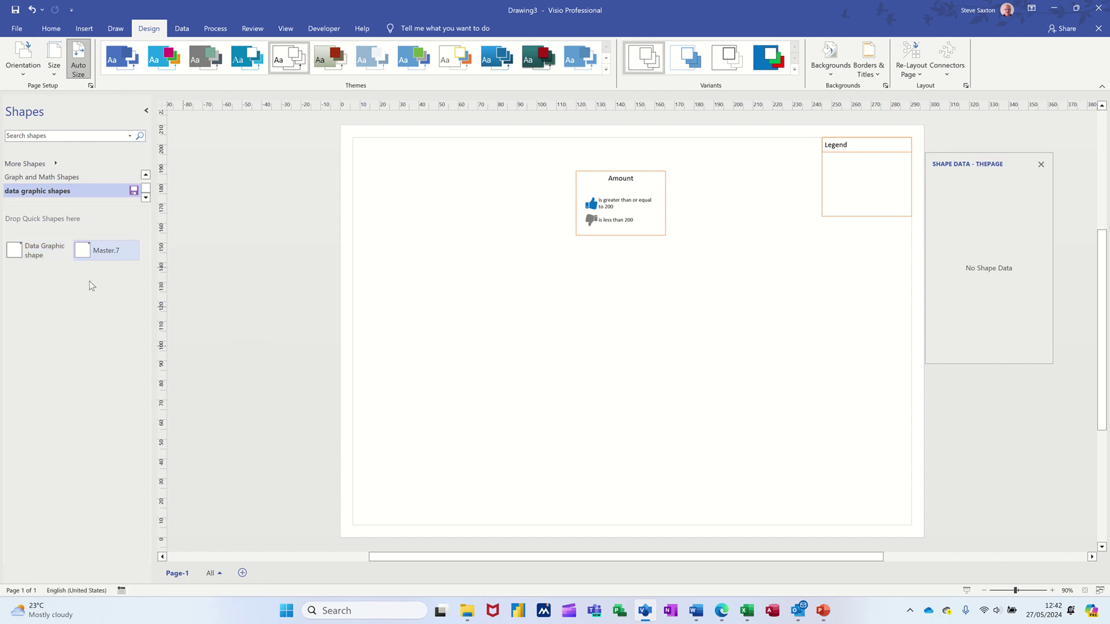
pyautogui.click(114, 250)
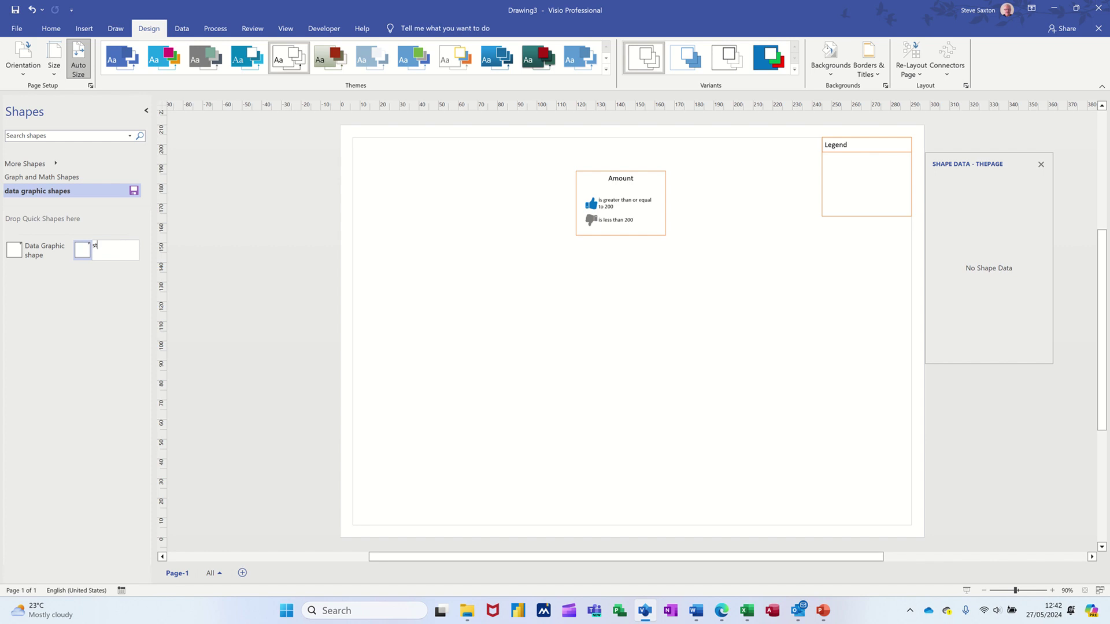
pyautogui.write('steve')
pyautogui.press('Return')
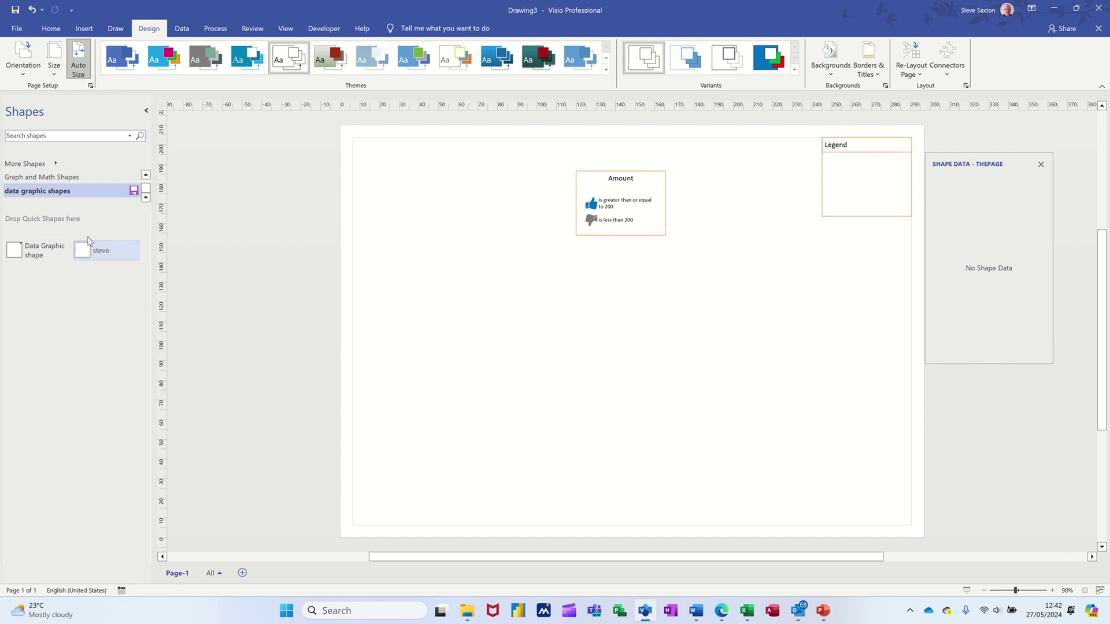
# - Place a copy of the new master, set its Amount to £333.00, and move it up-left
pyautogui.moveTo(89, 241); pyautogui.dragTo(498, 335)
pyautogui.click(991, 185)
pyautogui.write('33')
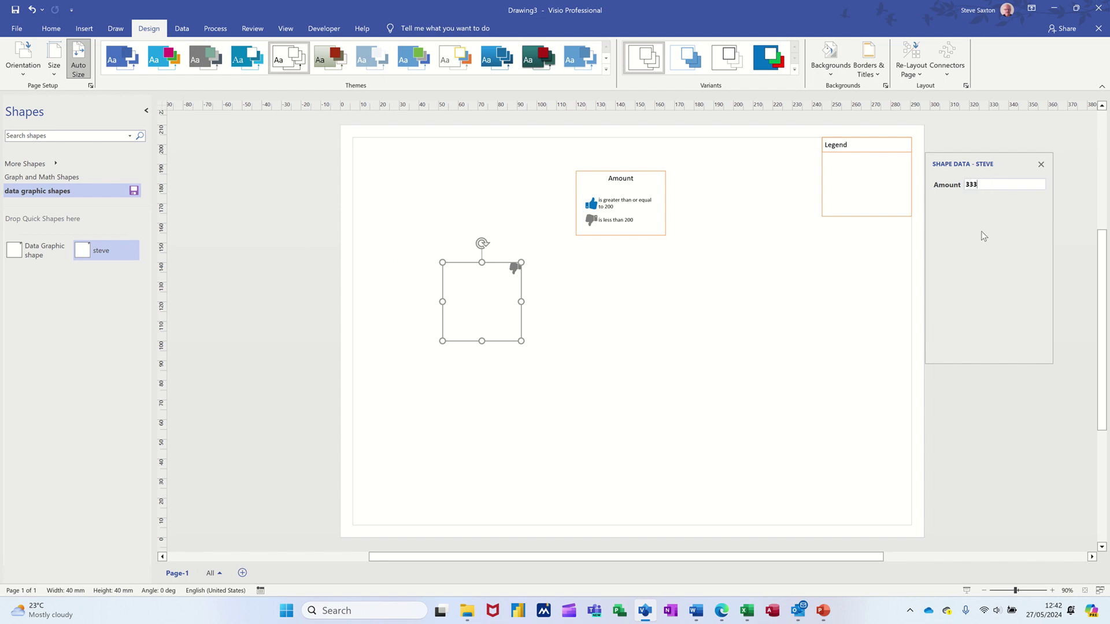
pyautogui.write('3')
pyautogui.press('Return')
pyautogui.press('Escape')
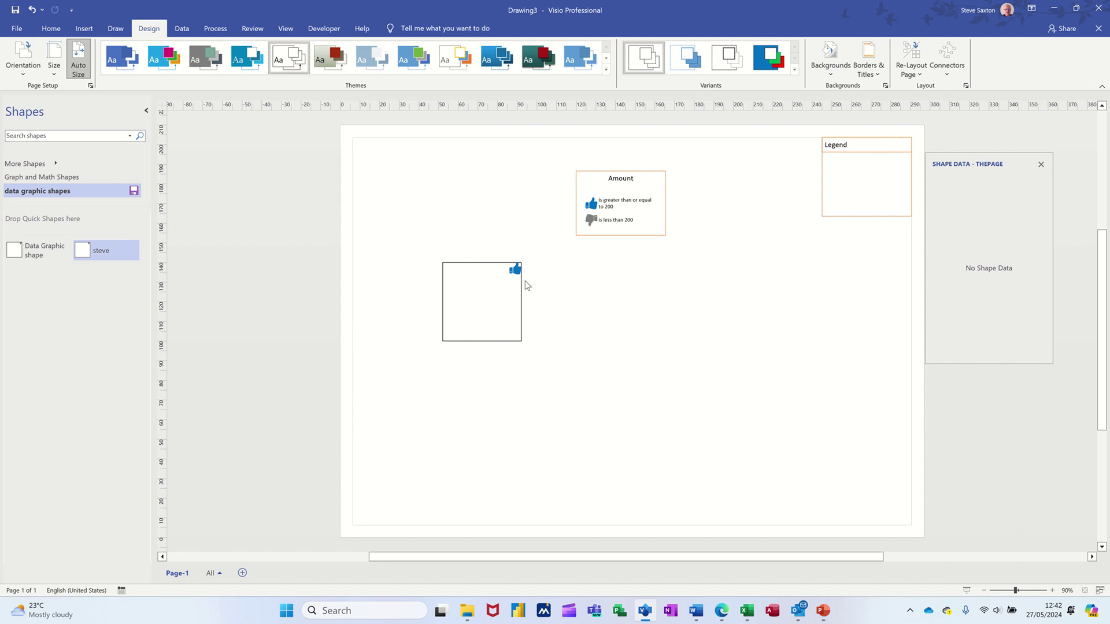
pyautogui.moveTo(481, 294); pyautogui.dragTo(424, 235)
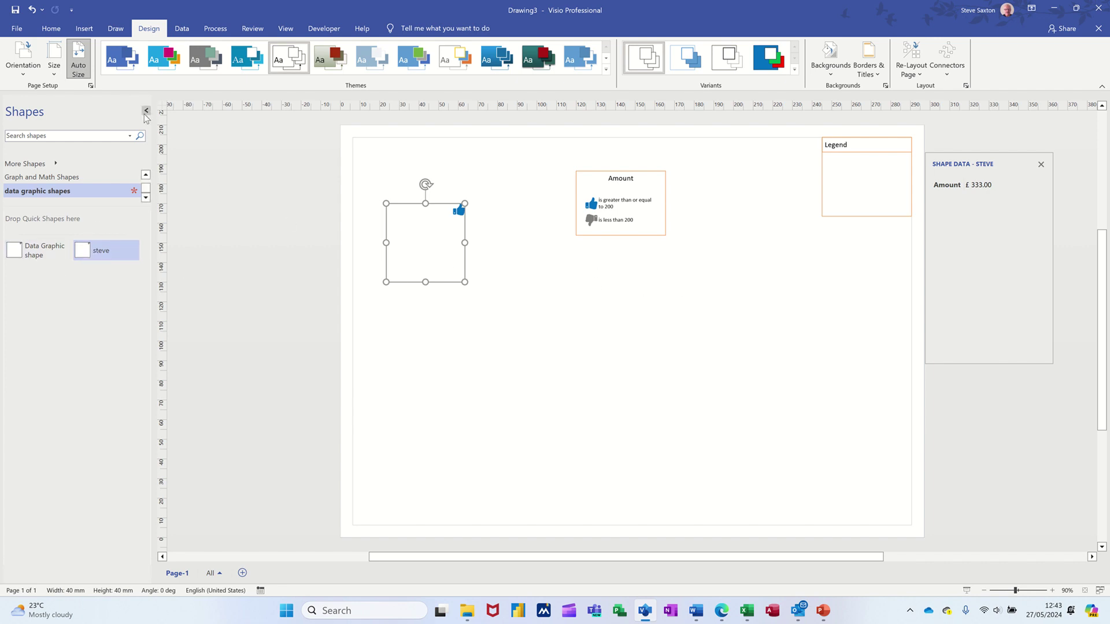
# - Create a new drawing from the Basic Flowchart template with Metric Units
pyautogui.click(18, 29)
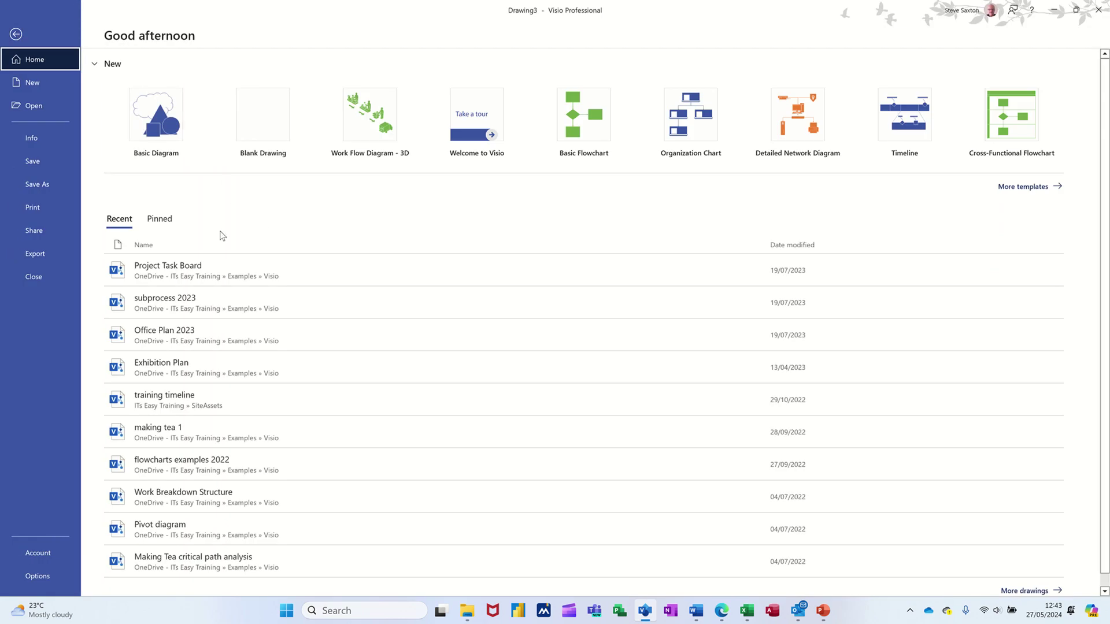
pyautogui.click(39, 85)
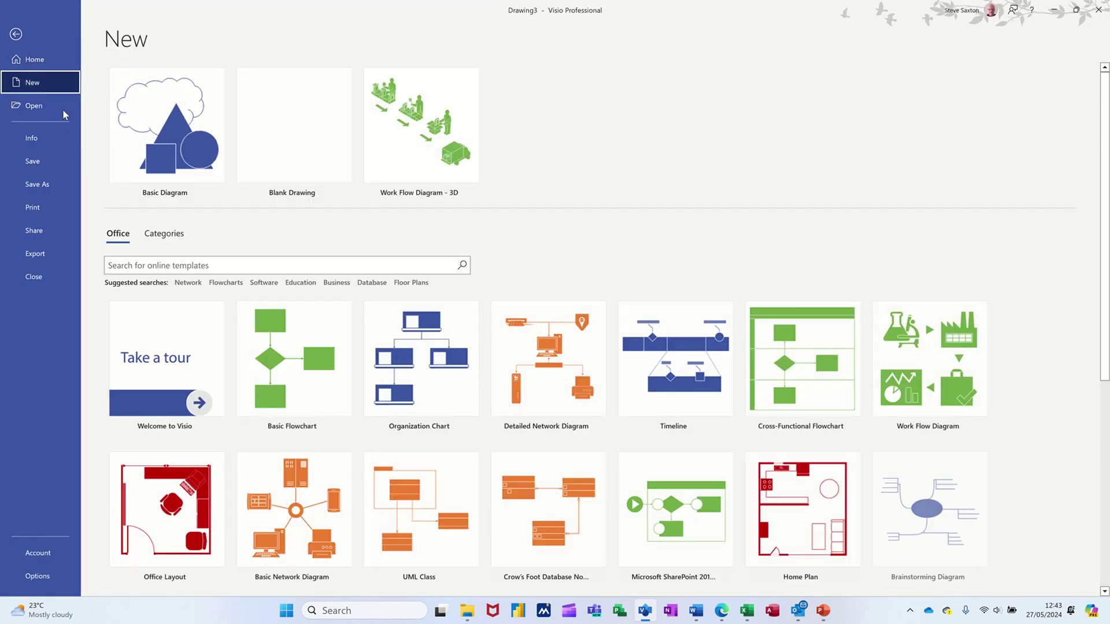
pyautogui.click(320, 405)
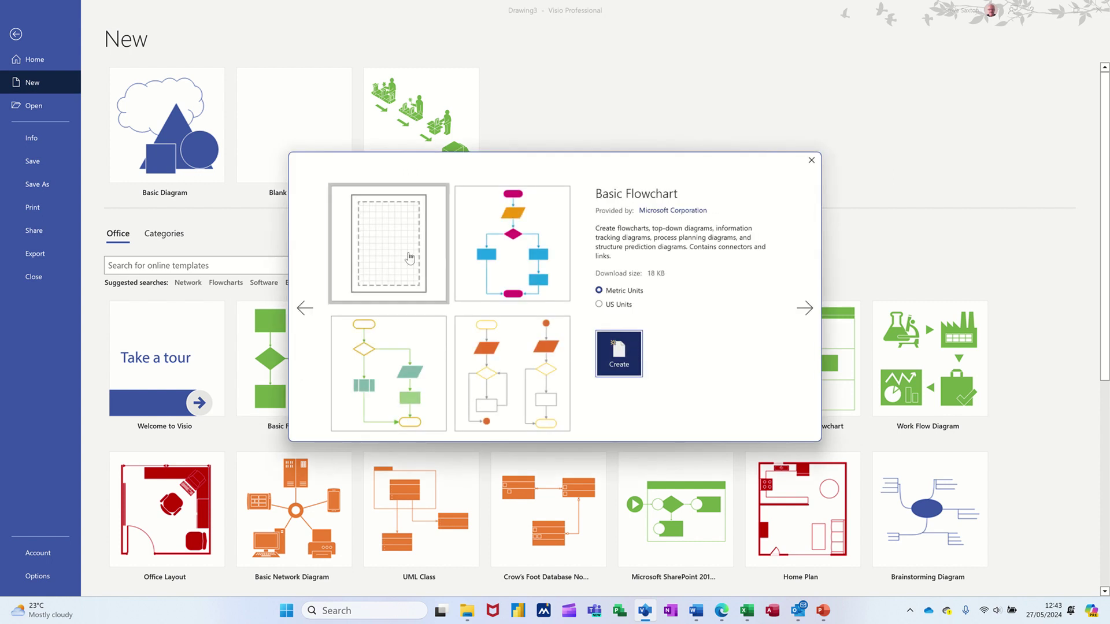
pyautogui.click(617, 355)
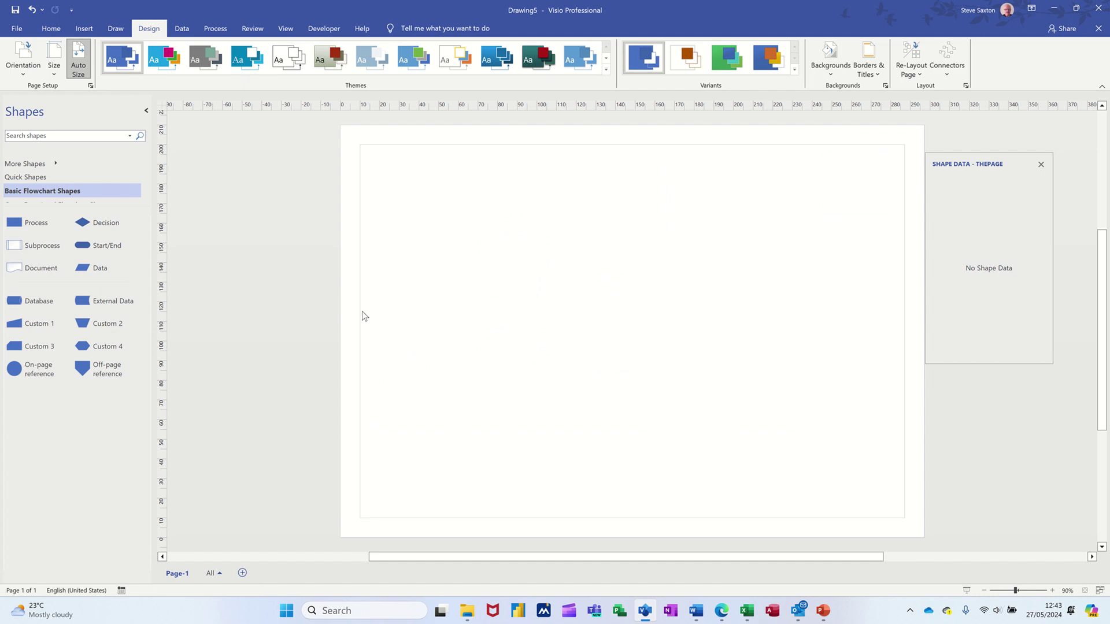
# - Drop a Process shape and review its Cost, Owner, Start Date and Status fields in Define Shape Data
pyautogui.moveTo(24, 226); pyautogui.dragTo(471, 227)
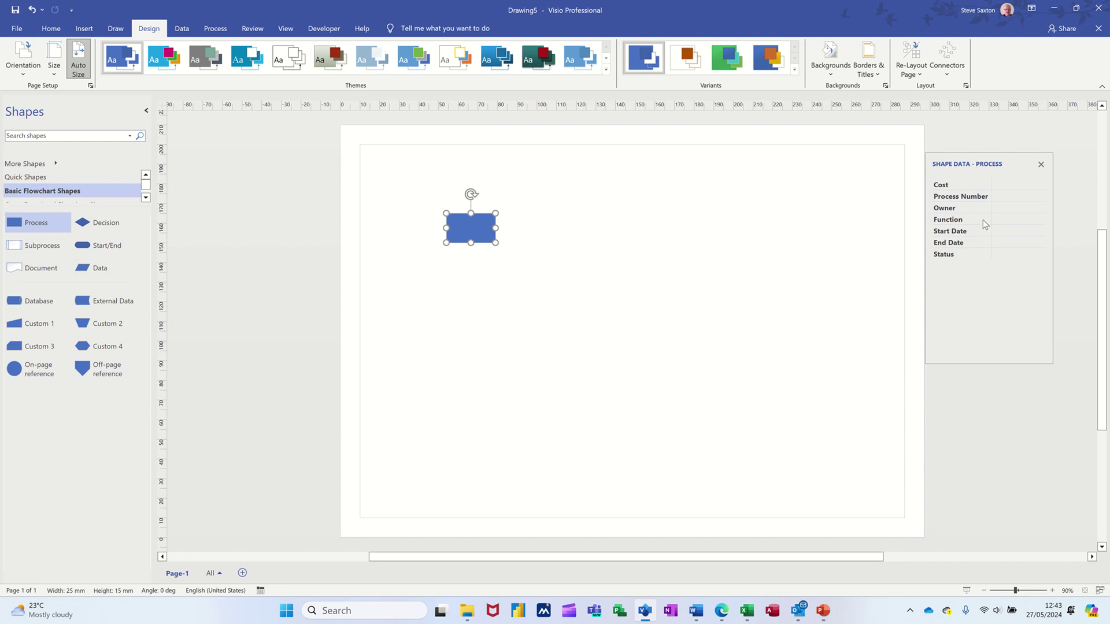
pyautogui.rightClick(469, 221)
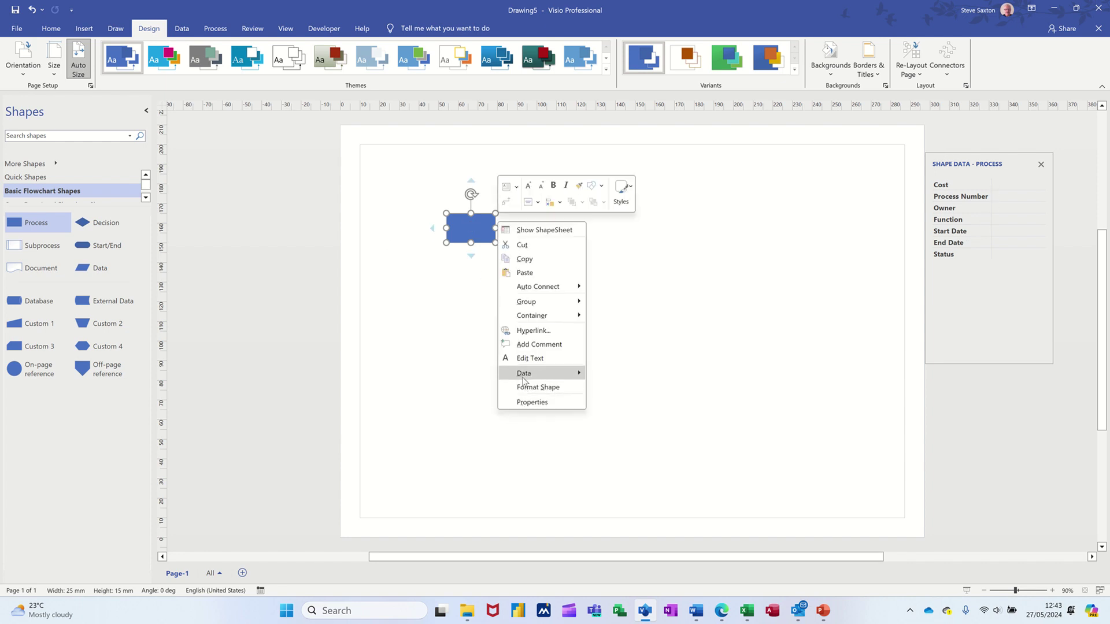
pyautogui.moveTo(524, 379)
pyautogui.click(617, 389)
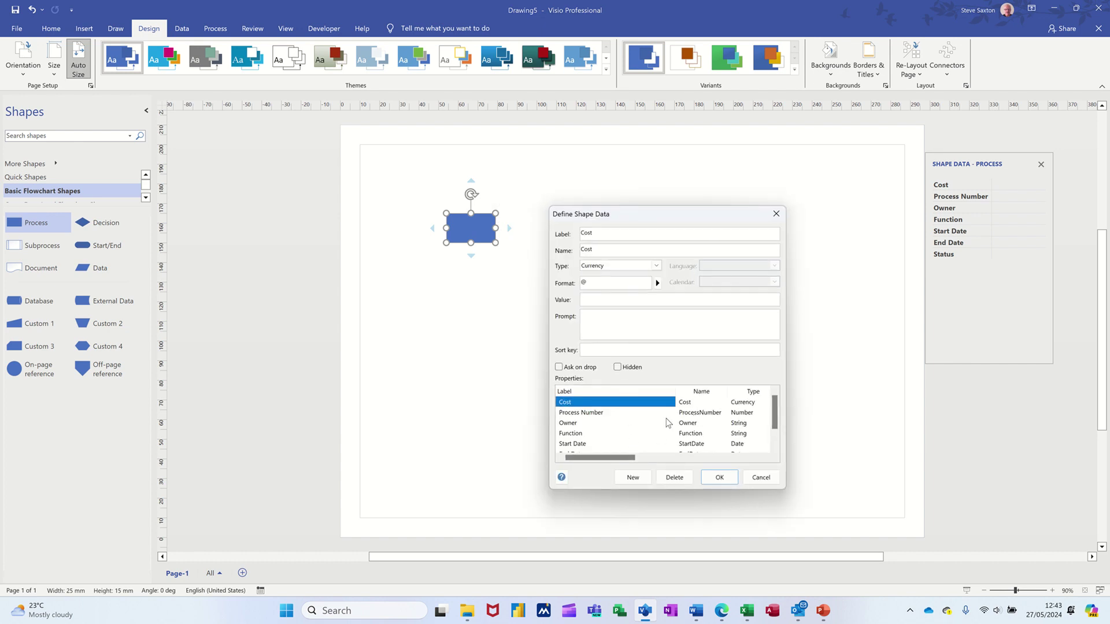
pyautogui.scroll(-1, 663, 422)
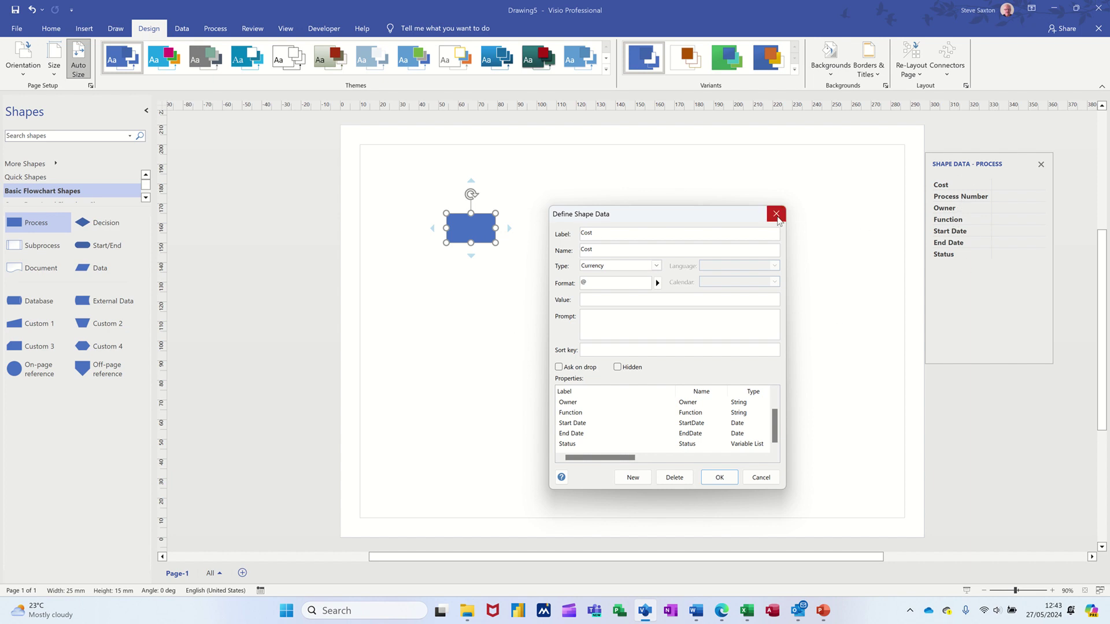
pyautogui.click(777, 214)
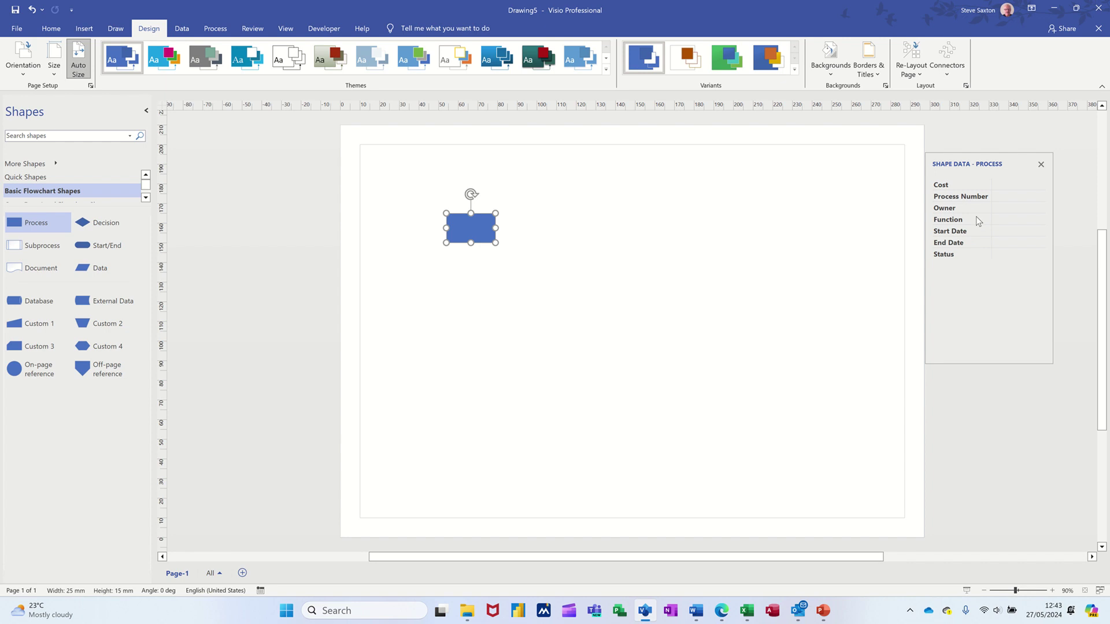